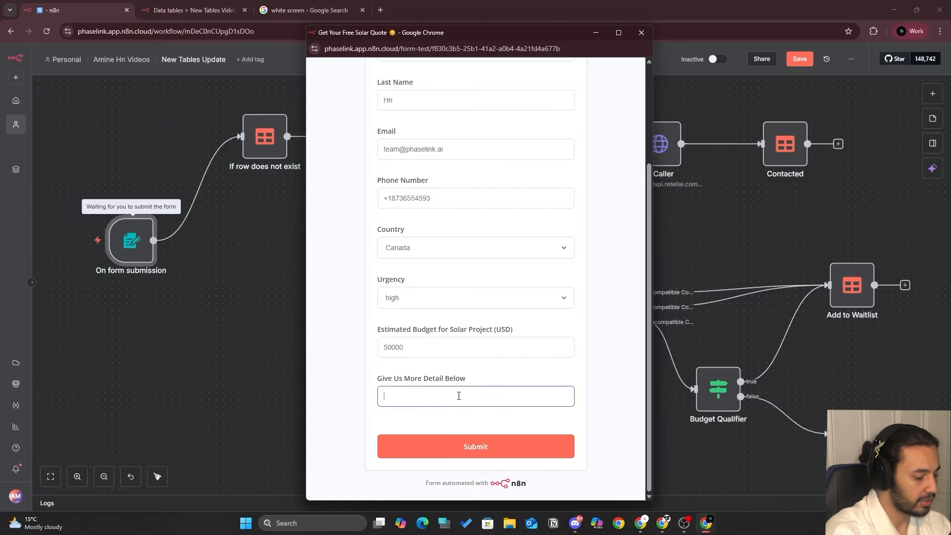
- Fill in the form's detail field with "I have a 2 acre land that I would like to fill up with solar pannels" and submit it
{"action": "type", "text": "I have a 2 ac"}
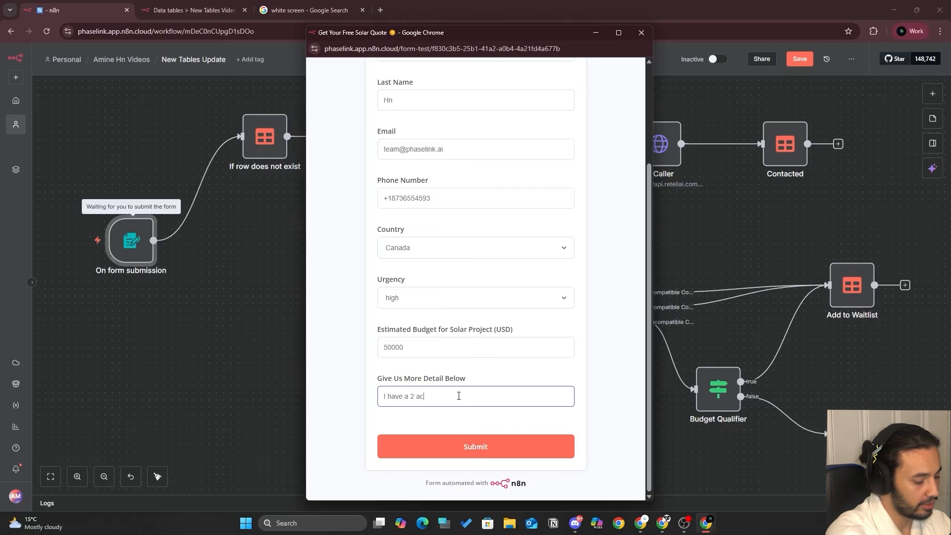
{"action": "type", "text": "re land that wou"}
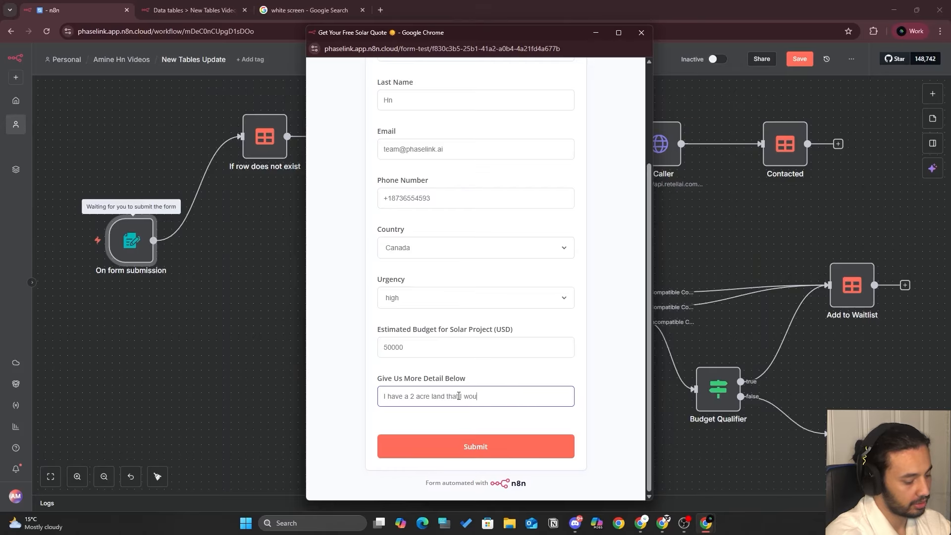
{"action": "type", "text": "ld like to fill up w"}
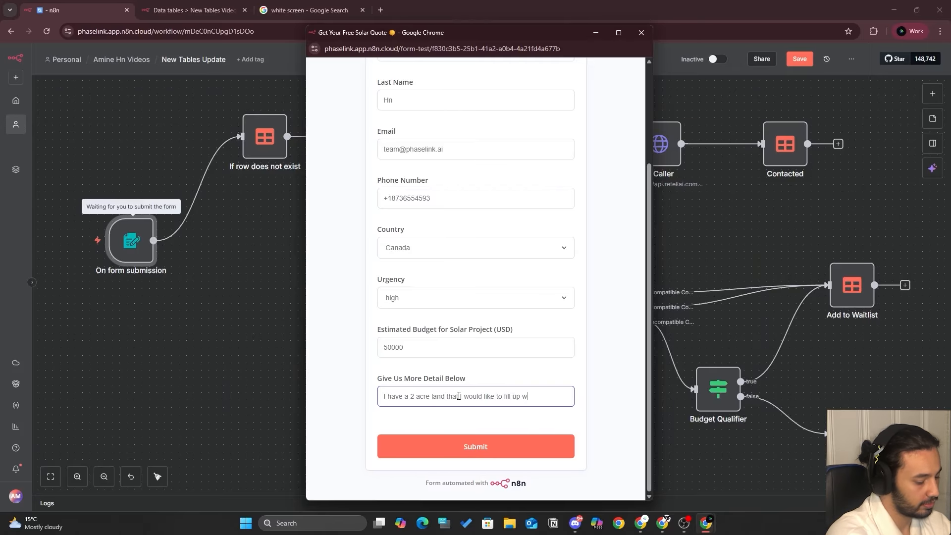
{"action": "type", "text": "ith solar pannels"}
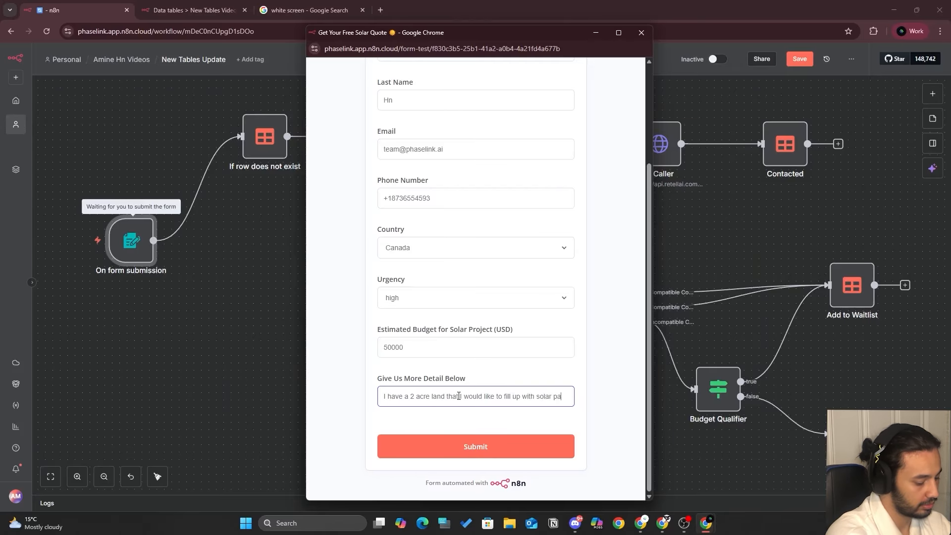
{"action": "left_click", "coordinate": [519, 454]}
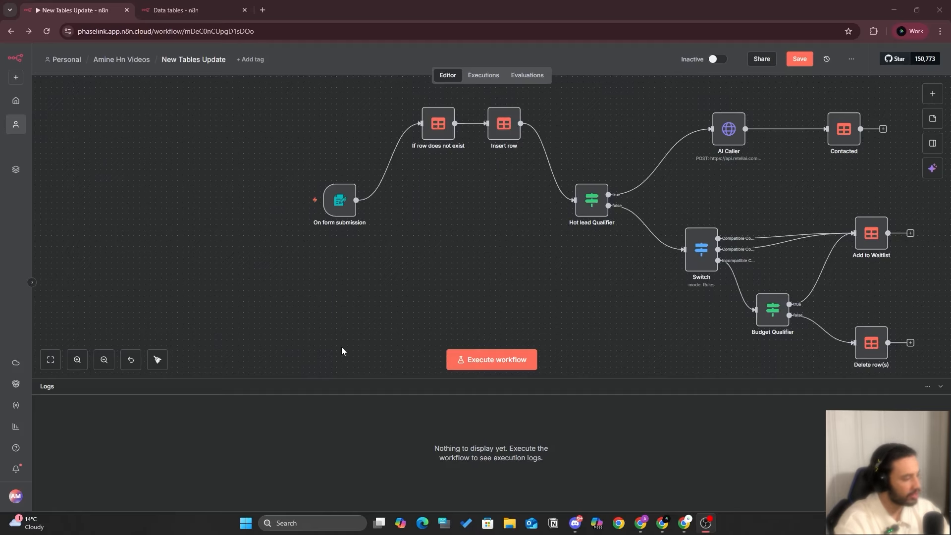
- Open the workspace update settings, check the n8n versions on offer, and return to the New Tables Update workflow without changing the version
{"action": "left_click", "coordinate": [16, 469]}
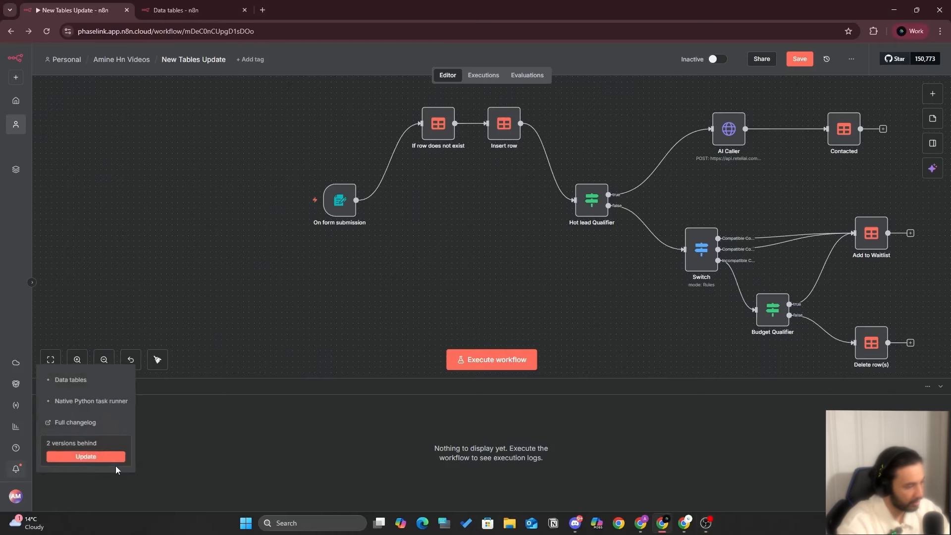
{"action": "mouse_move", "coordinate": [16, 473]}
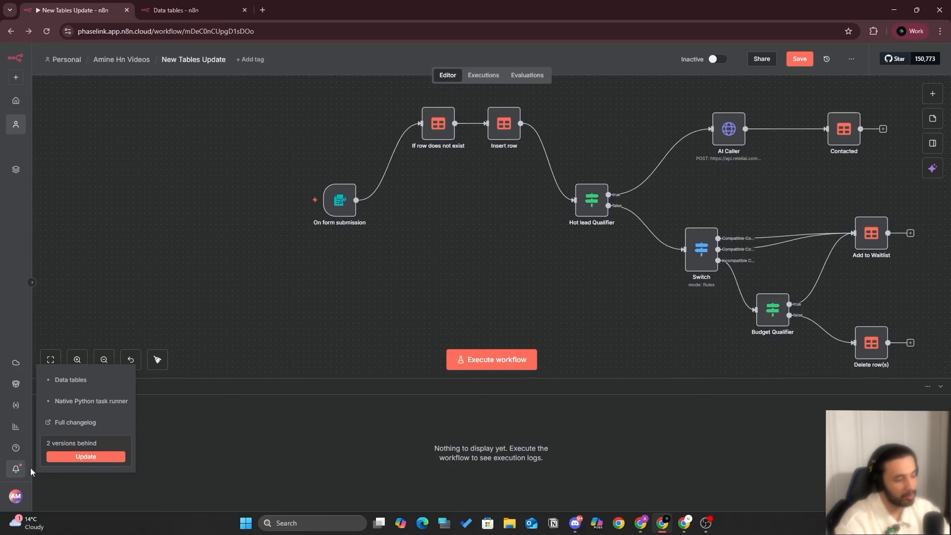
{"action": "left_click", "coordinate": [68, 458]}
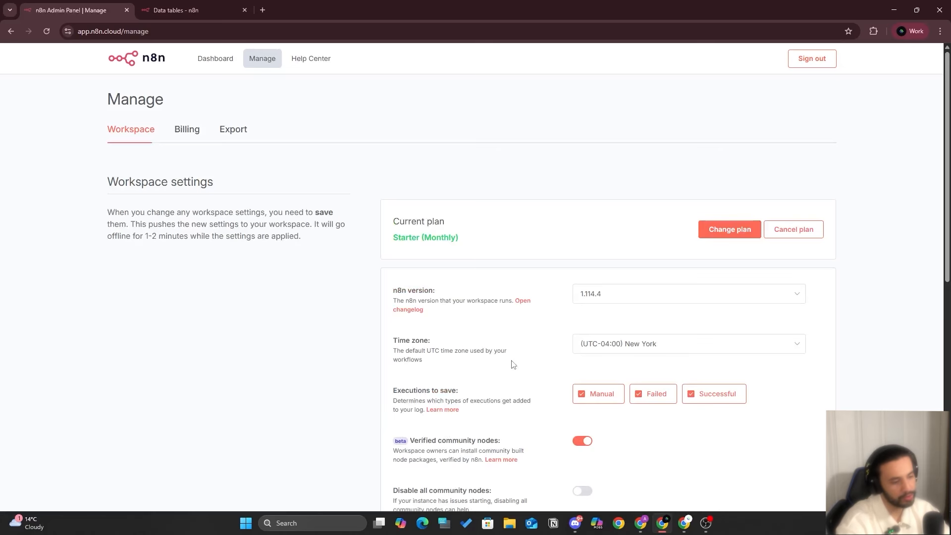
{"action": "scroll", "coordinate": [948, 267], "scroll_direction": "down", "scroll_amount": 1}
{"action": "left_click_drag", "start_coordinate": [949, 267], "coordinate": [932, 308]}
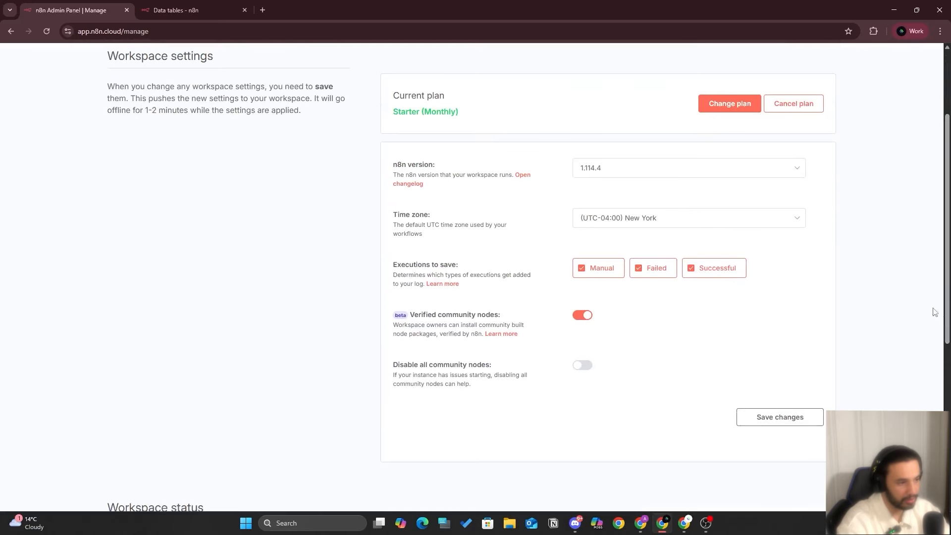
{"action": "left_click", "coordinate": [661, 170]}
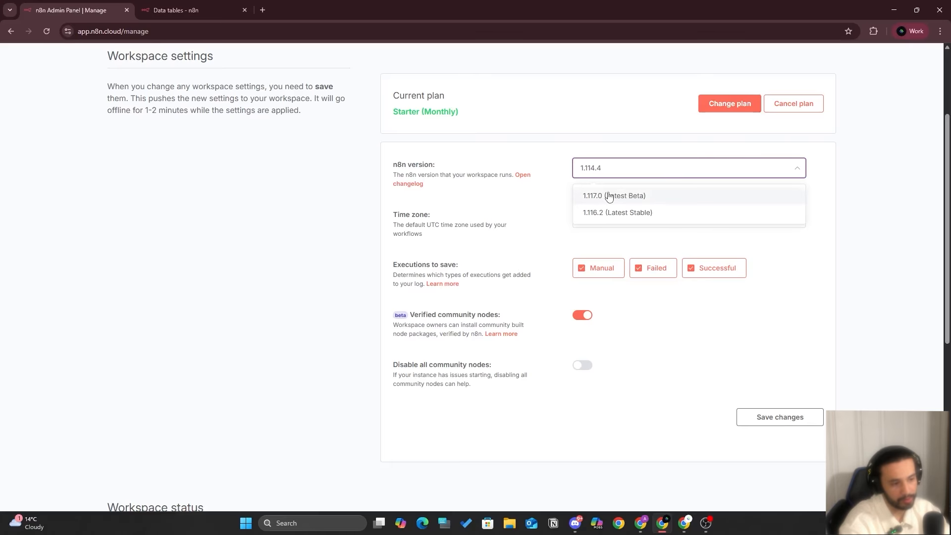
{"action": "left_click", "coordinate": [679, 174]}
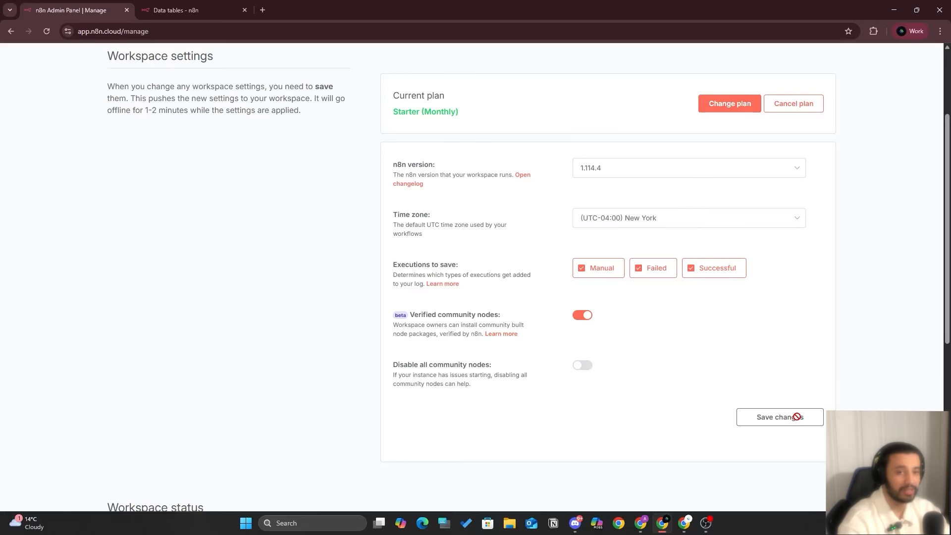
{"action": "left_click", "coordinate": [12, 31]}
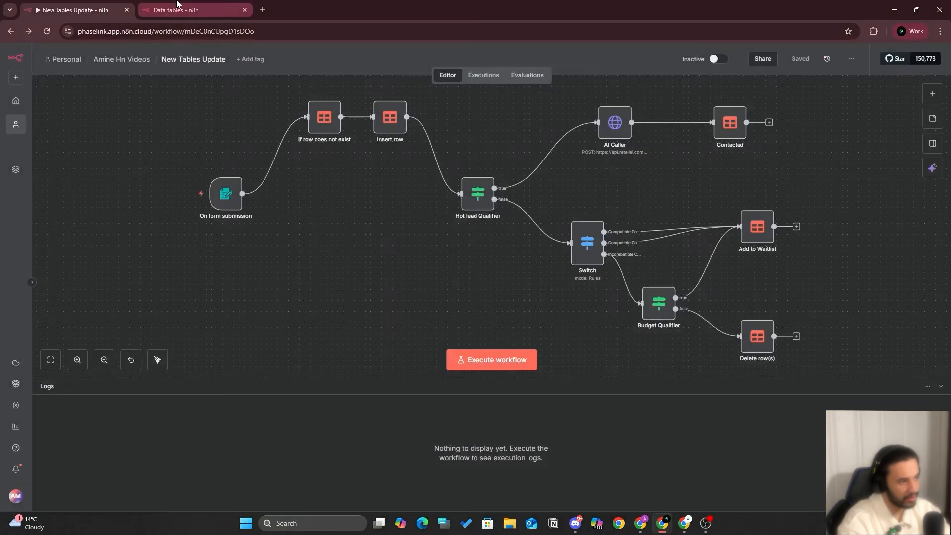
- Open the New Tables Video data table to look over its columns and rows, and go back to the workflow
{"action": "left_click", "coordinate": [173, 10]}
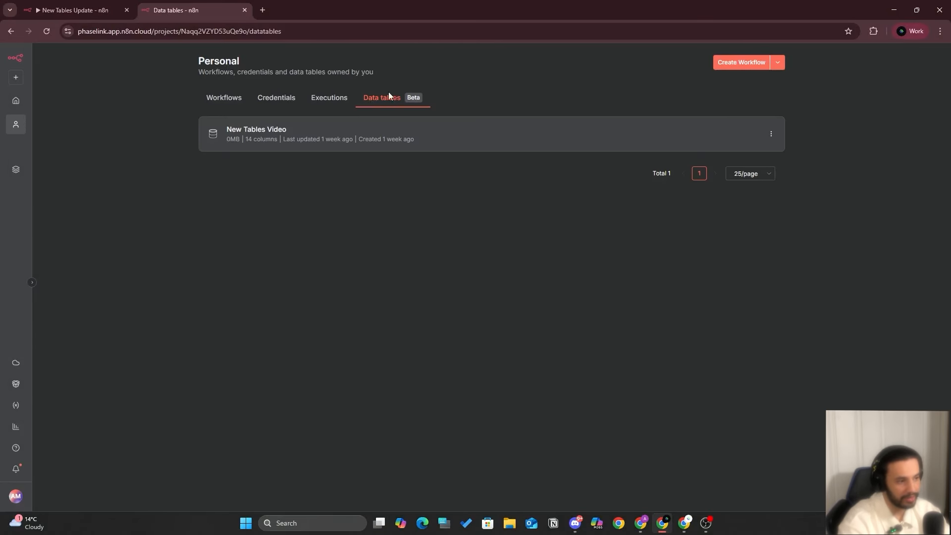
{"action": "left_click", "coordinate": [448, 139]}
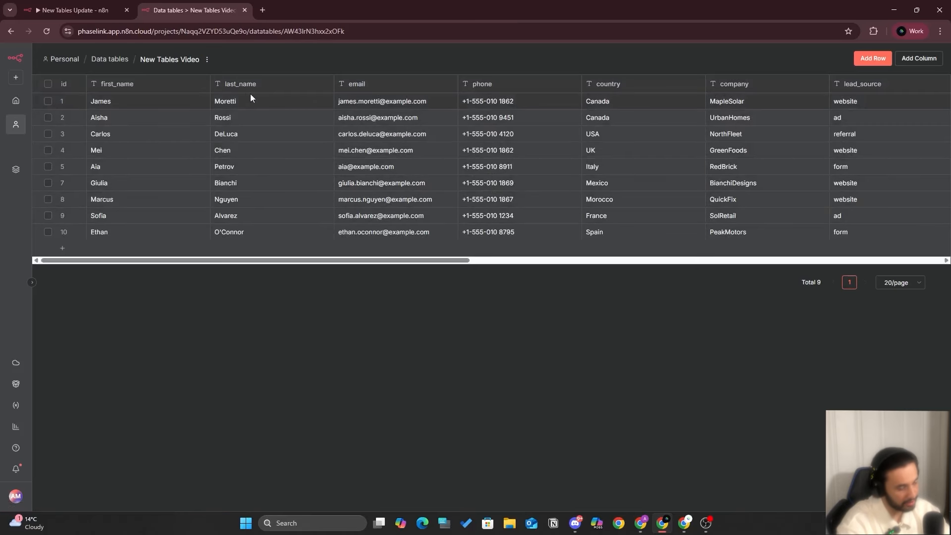
{"action": "key", "text": "ctrl+Tab"}
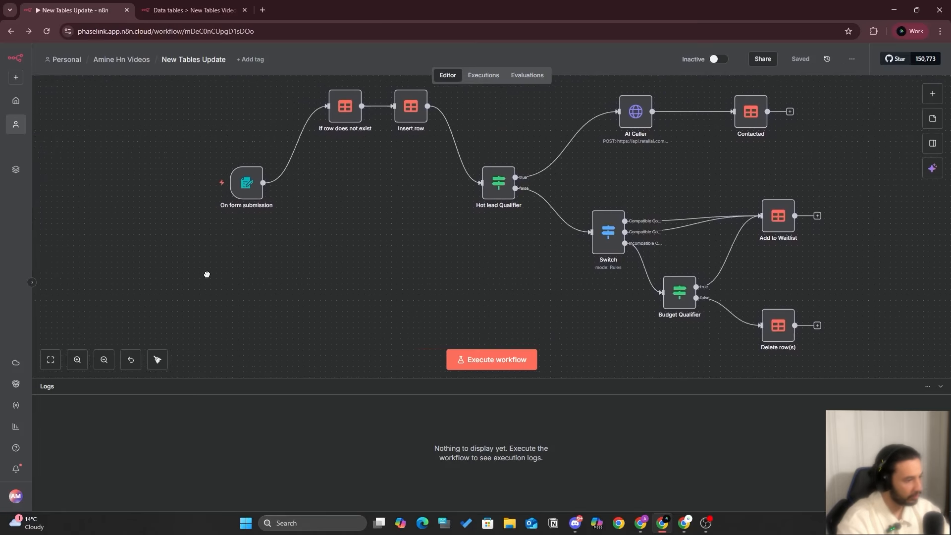
- Open the On form submission trigger and check which element types the First Name field can use
{"action": "left_click_drag", "start_coordinate": [207, 274], "coordinate": [238, 274]}
{"action": "left_click_drag", "start_coordinate": [219, 240], "coordinate": [231, 303]}
{"action": "double_click", "coordinate": [291, 251]}
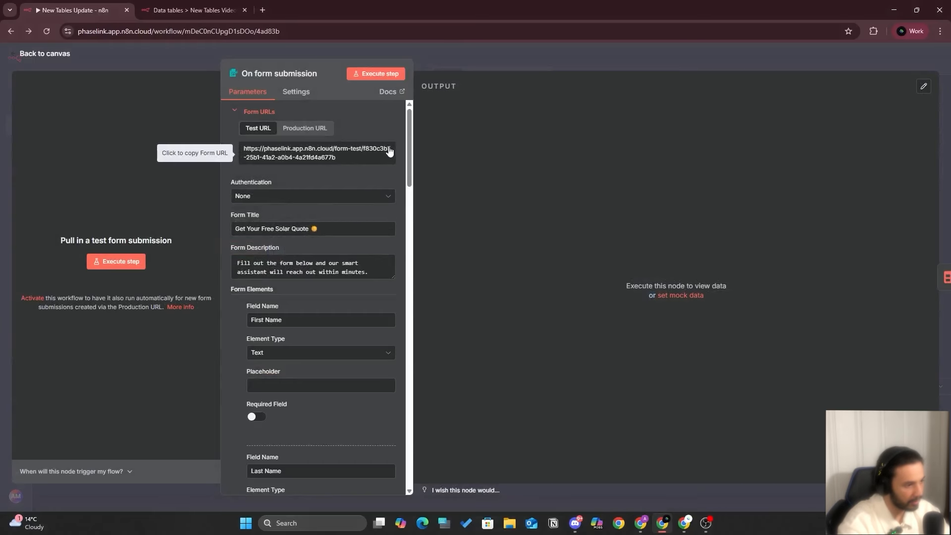
{"action": "scroll", "coordinate": [310, 164], "scroll_direction": "down", "scroll_amount": 2}
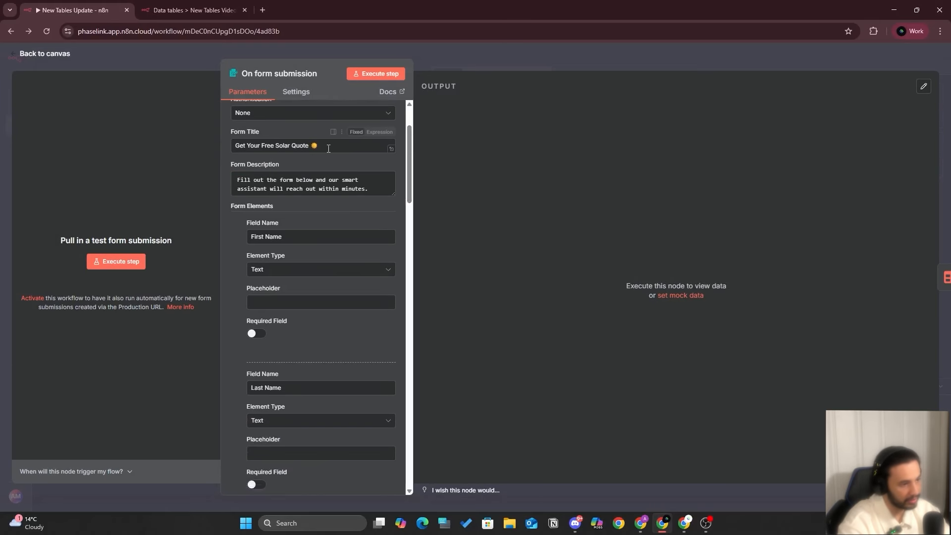
{"action": "scroll", "coordinate": [311, 165], "scroll_direction": "down", "scroll_amount": 2}
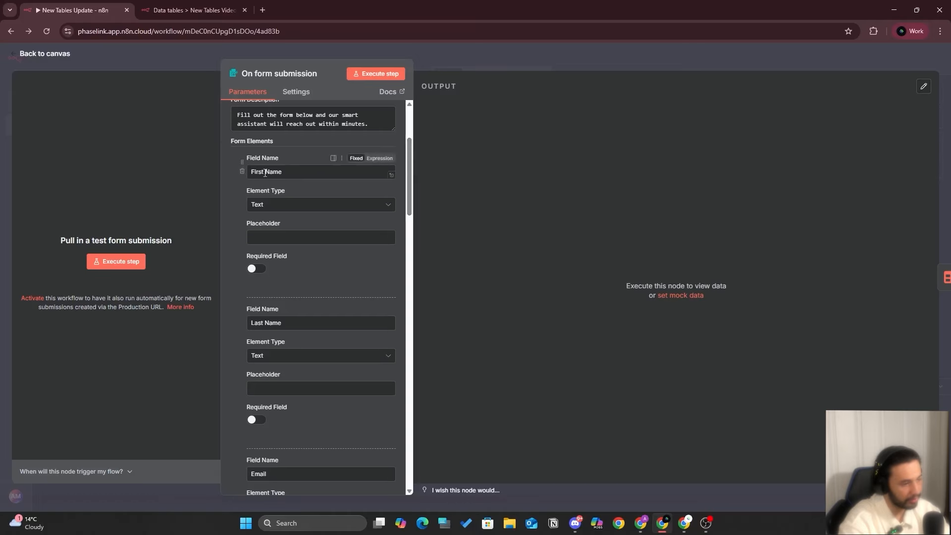
{"action": "left_click", "coordinate": [290, 206]}
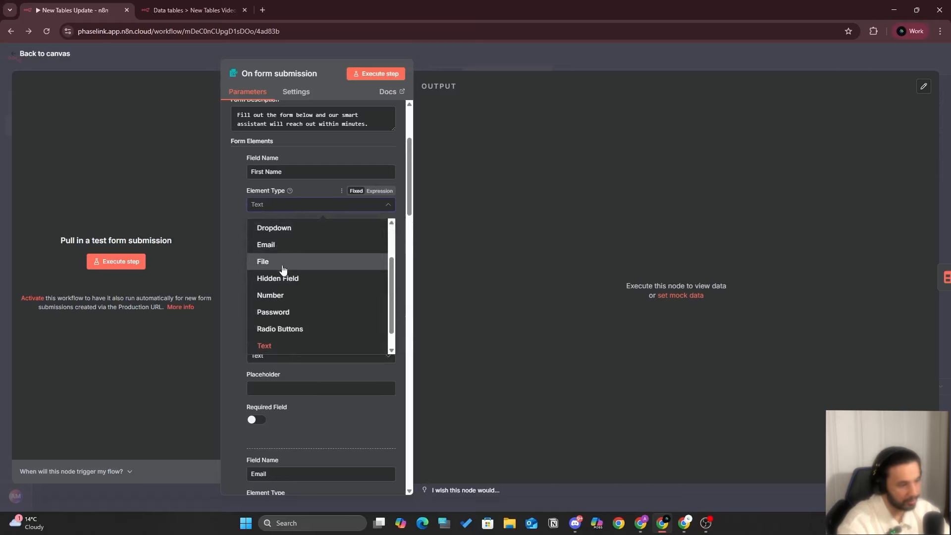
{"action": "left_click", "coordinate": [304, 211]}
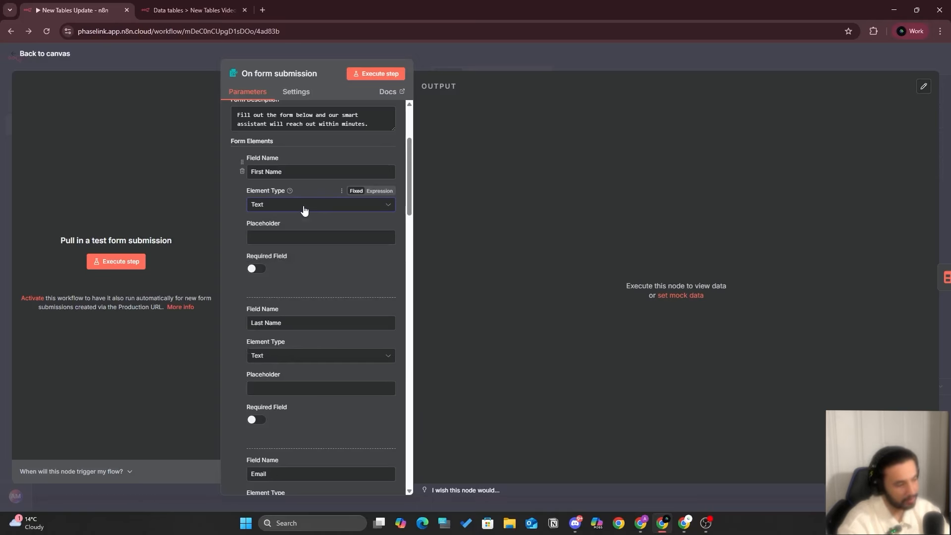
- Review the trigger's remaining form fields, including the Country and Urgency options and the estimated budget field, and return to the canvas
{"action": "left_click_drag", "start_coordinate": [412, 182], "coordinate": [411, 189]}
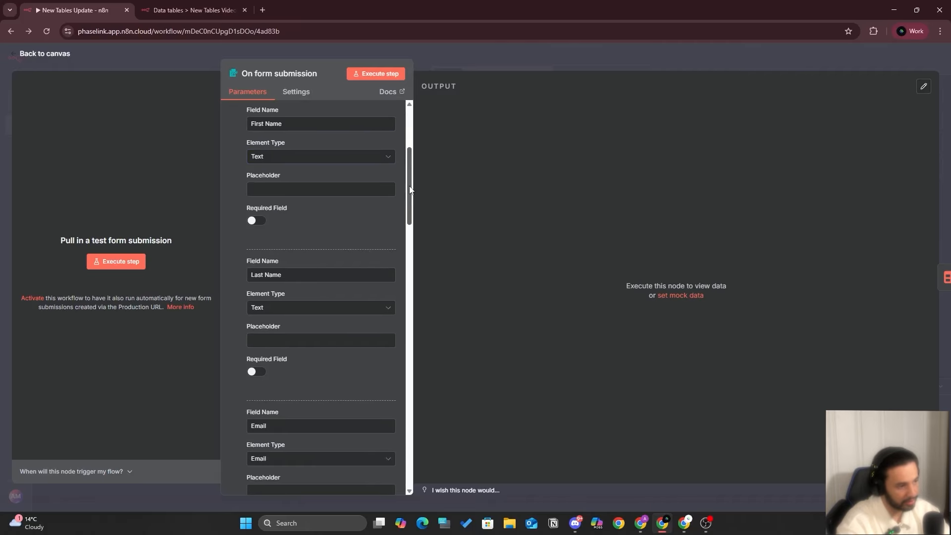
{"action": "scroll", "coordinate": [402, 360], "scroll_direction": "down", "scroll_amount": 12}
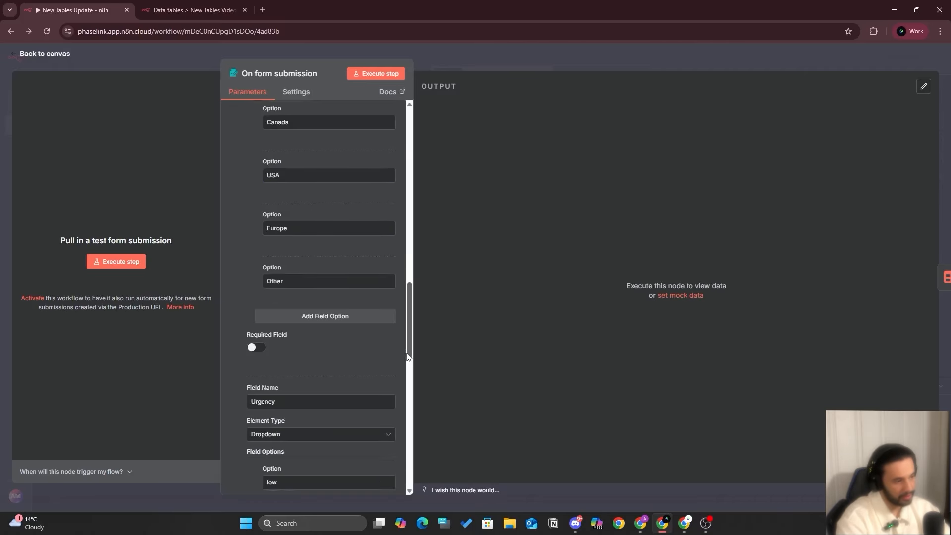
{"action": "scroll", "coordinate": [402, 360], "scroll_direction": "down", "scroll_amount": 10}
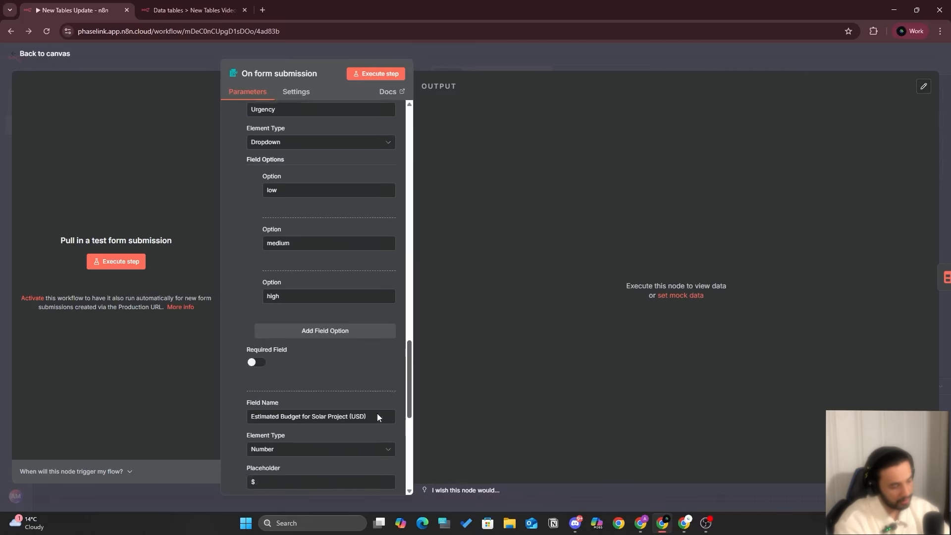
{"action": "left_click", "coordinate": [509, 58]}
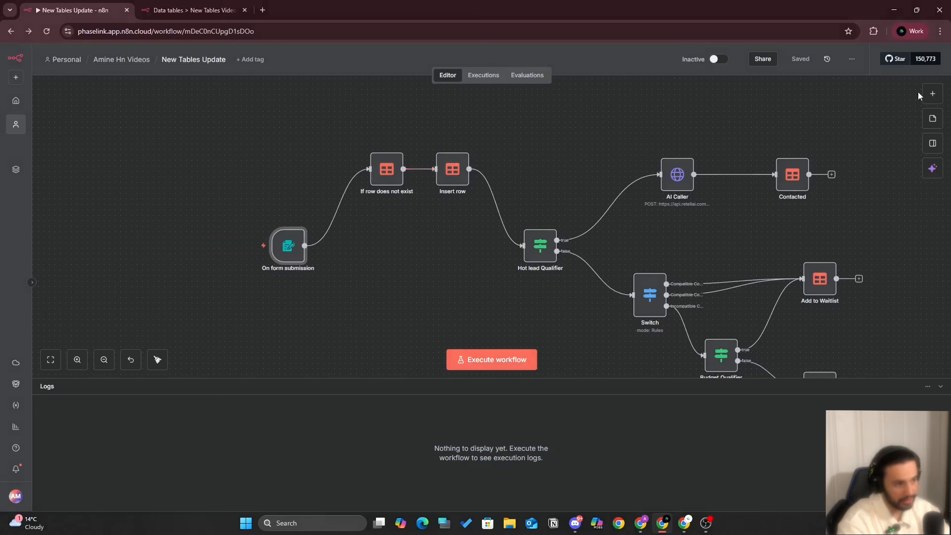
- Search the nodes for "table" and examine the Data table actions, referring to the New Tables Video table, without adding a node
{"action": "left_click", "coordinate": [932, 93]}
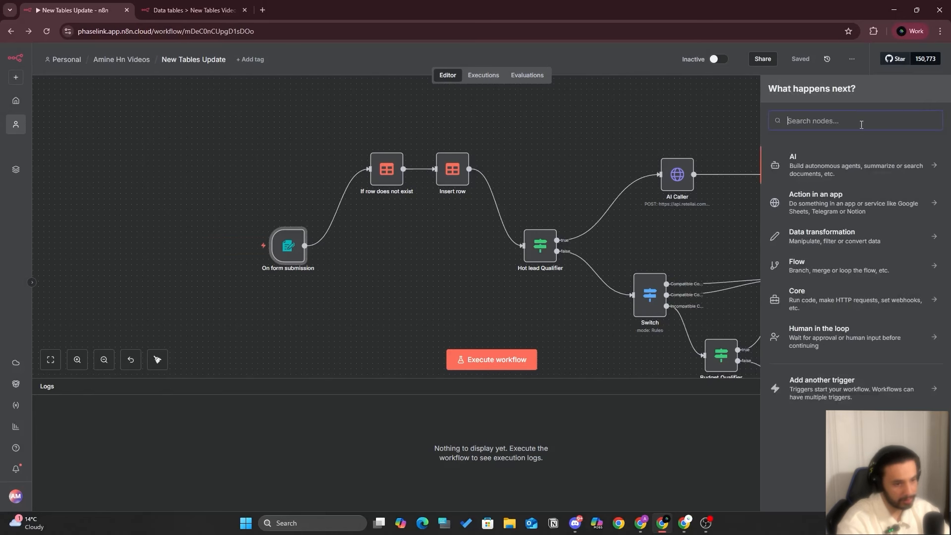
{"action": "type", "text": "table"}
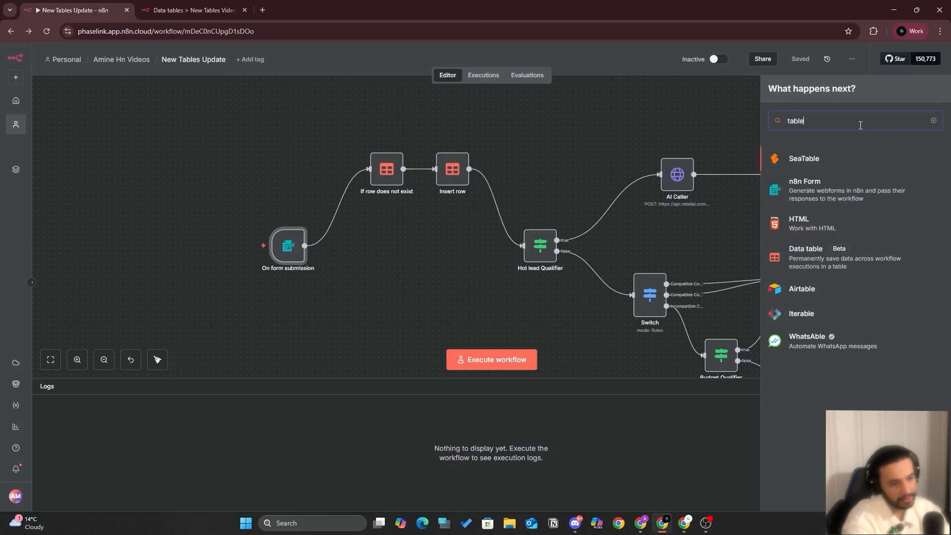
{"action": "left_click", "coordinate": [811, 248]}
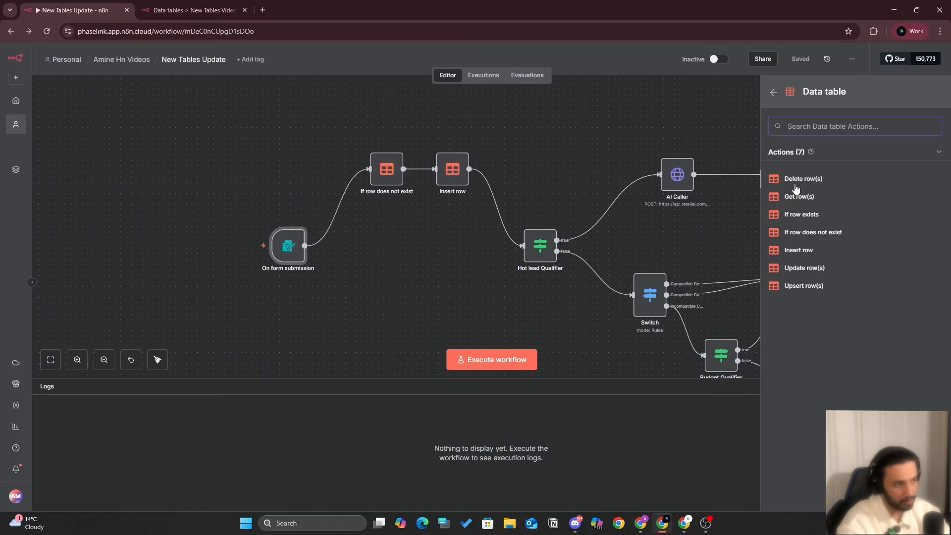
{"action": "left_click", "coordinate": [193, 10]}
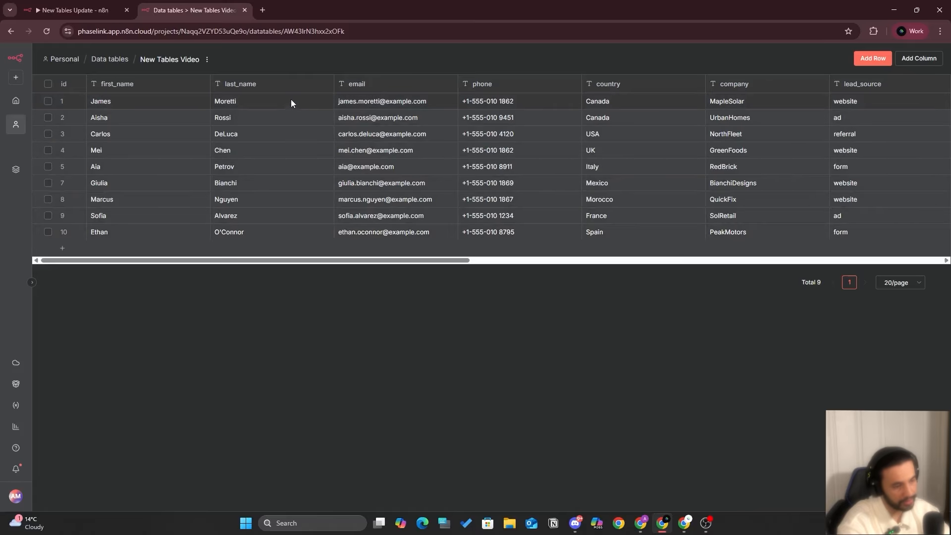
{"action": "left_click", "coordinate": [80, 10]}
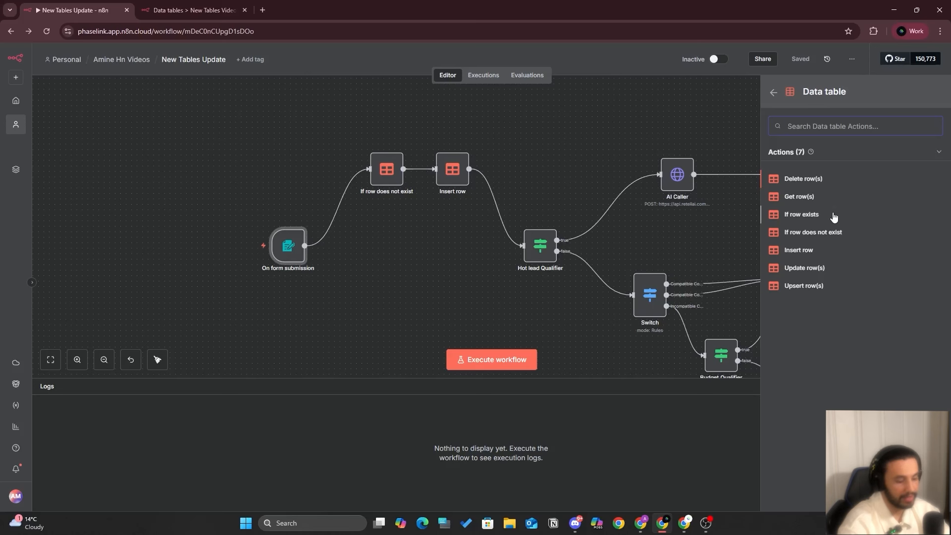
{"action": "left_click", "coordinate": [346, 244]}
- Inspect the If row does not exist node's data table and phone condition, glancing at the Insert row node in between
{"action": "double_click", "coordinate": [386, 169]}
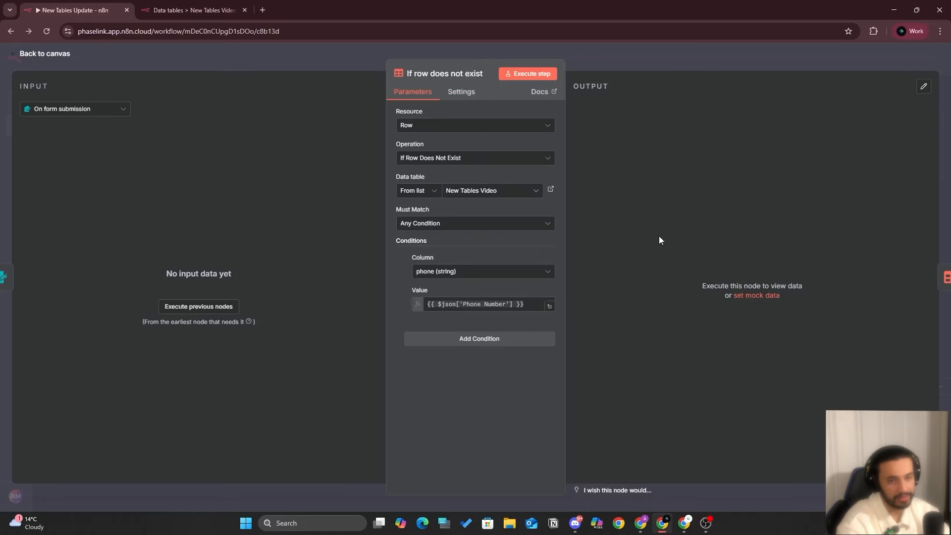
{"action": "left_click", "coordinate": [719, 67]}
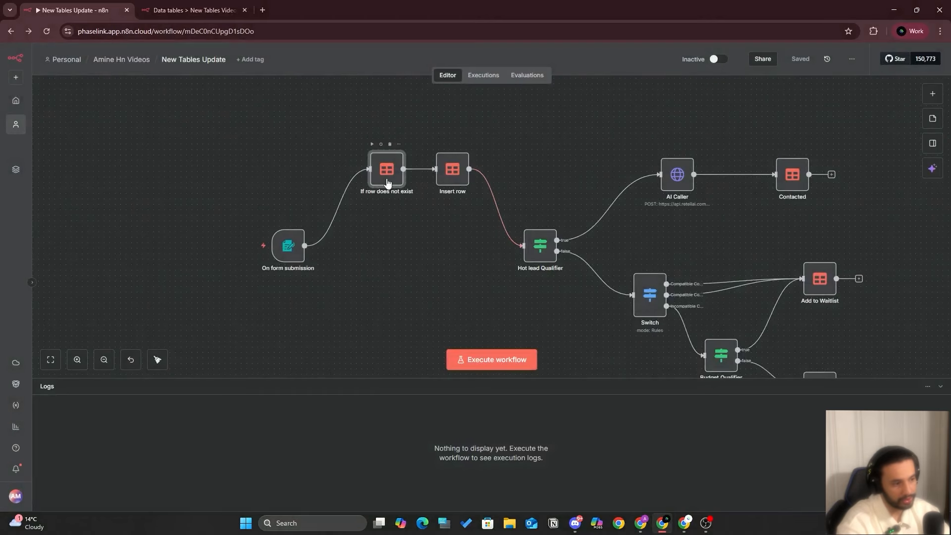
{"action": "double_click", "coordinate": [460, 175]}
{"action": "key", "text": "Escape"}
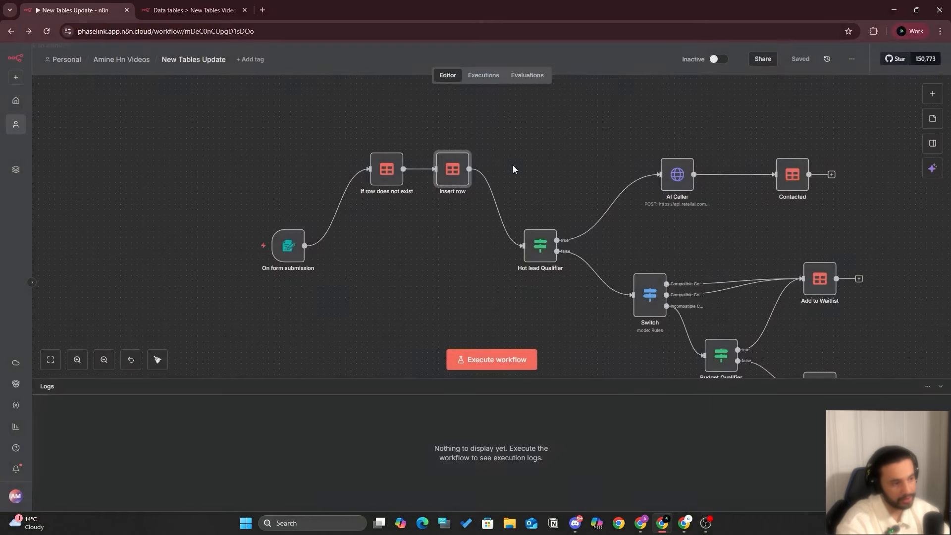
{"action": "double_click", "coordinate": [382, 182]}
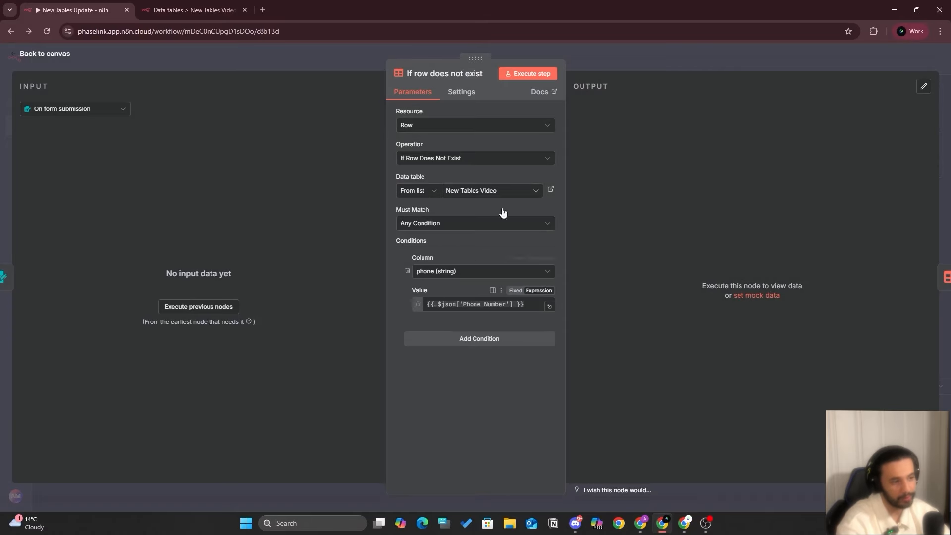
{"action": "left_click", "coordinate": [624, 65]}
- Inspect the Insert row node's data table and the column values it maps from the form, and return to the canvas
{"action": "double_click", "coordinate": [455, 173]}
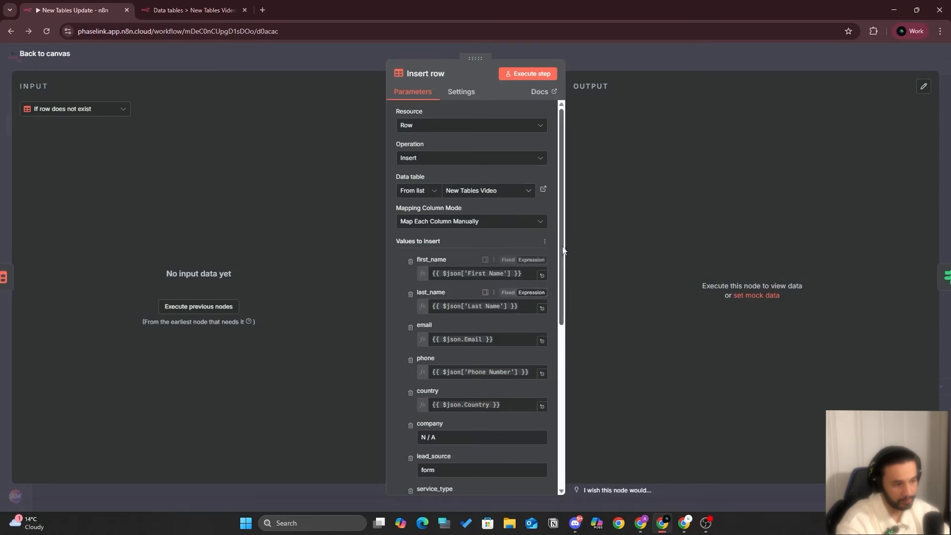
{"action": "scroll", "coordinate": [484, 293], "scroll_direction": "down", "scroll_amount": 1}
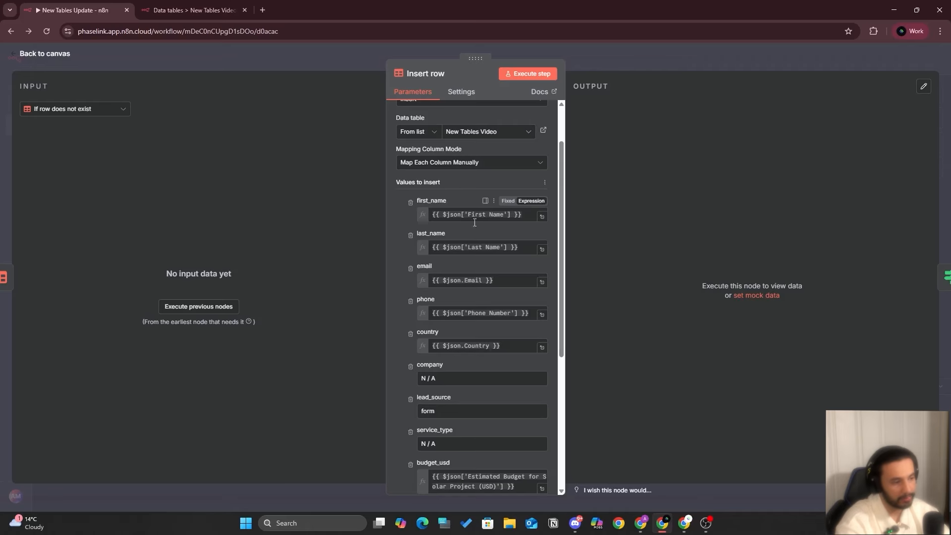
{"action": "key", "text": "Escape"}
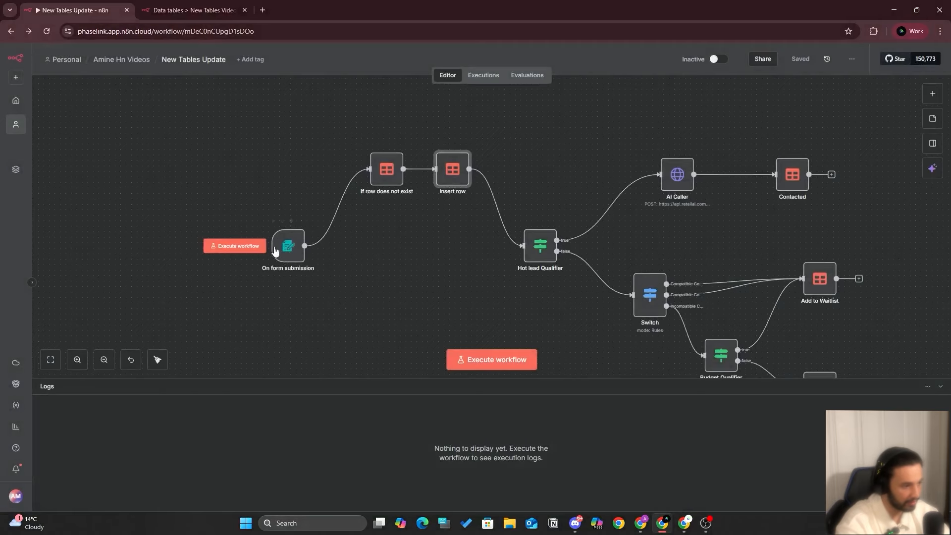
- Execute the workflow from the form trigger and fill in the test form's name, email and phone, choosing Canada and low urgency
{"action": "left_click", "coordinate": [248, 247]}
{"action": "left_click", "coordinate": [422, 184]}
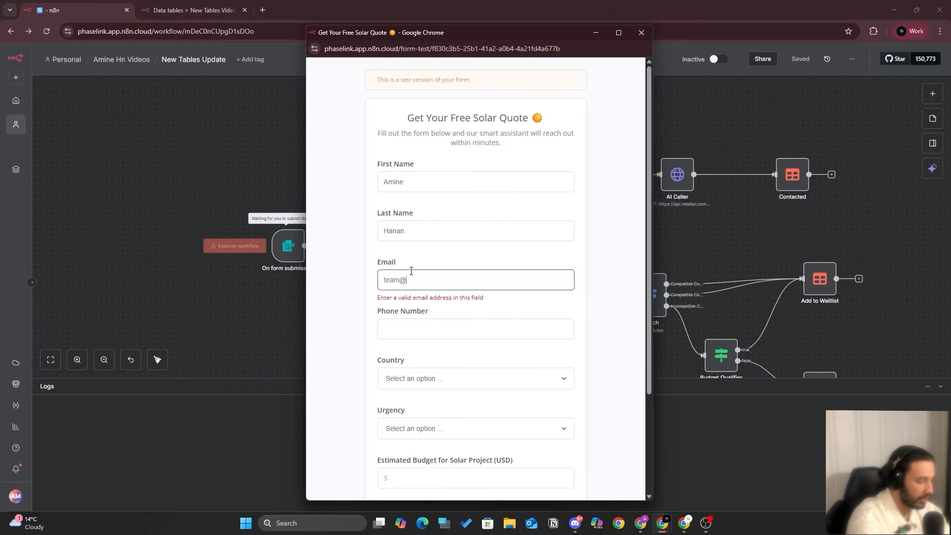
{"action": "type", "text": "phaselink.ai"}
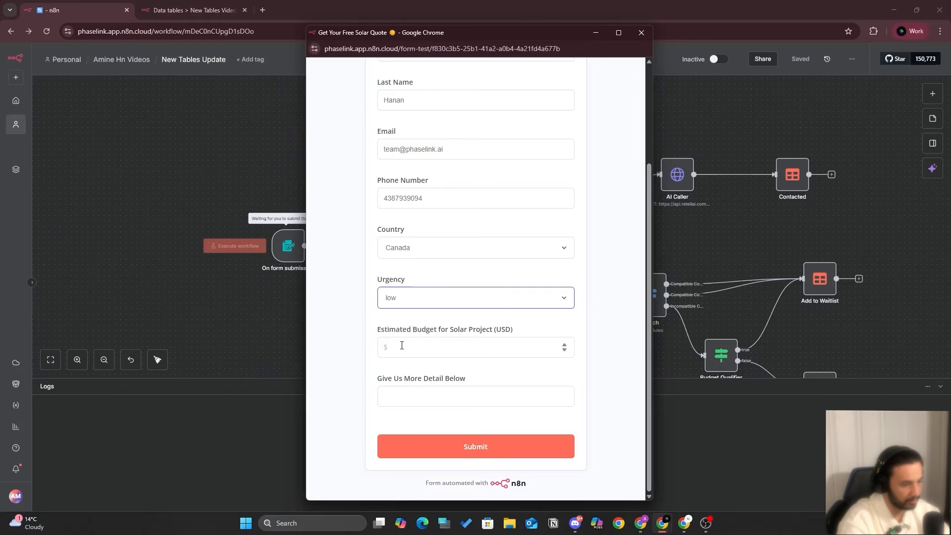
- Set the estimated solar budget to 5000, enter "I want a solar pannel" as the extra detail, and submit the form
{"action": "left_click", "coordinate": [444, 341]}
{"action": "type", "text": "5000"}
{"action": "left_click", "coordinate": [488, 387]}
{"action": "type", "text": "I want "}
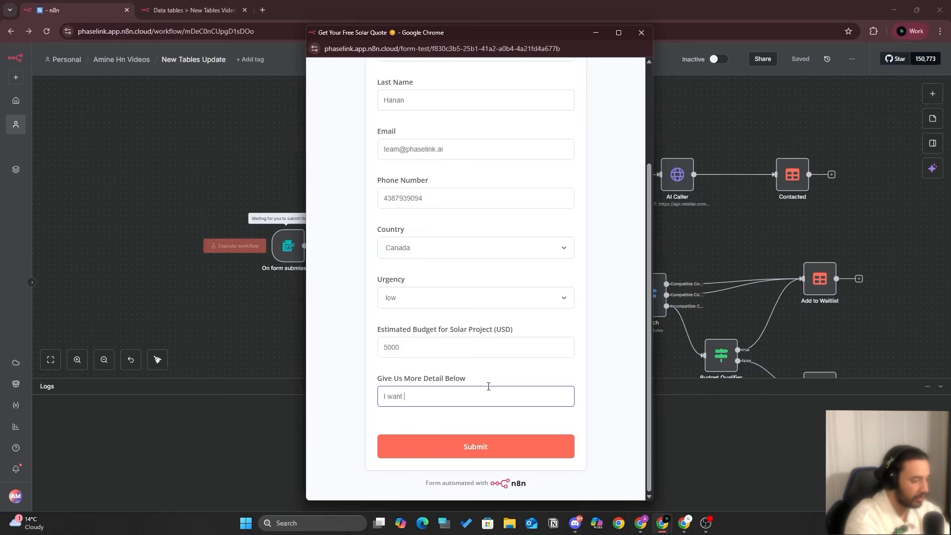
{"action": "type", "text": "a solar"}
{"action": "type", "text": "panel"}
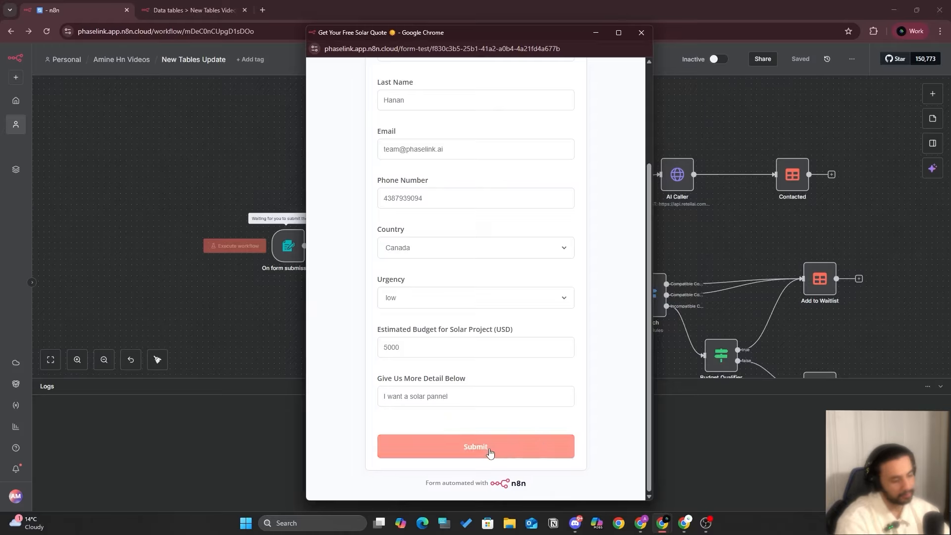
{"action": "left_click", "coordinate": [490, 451]}
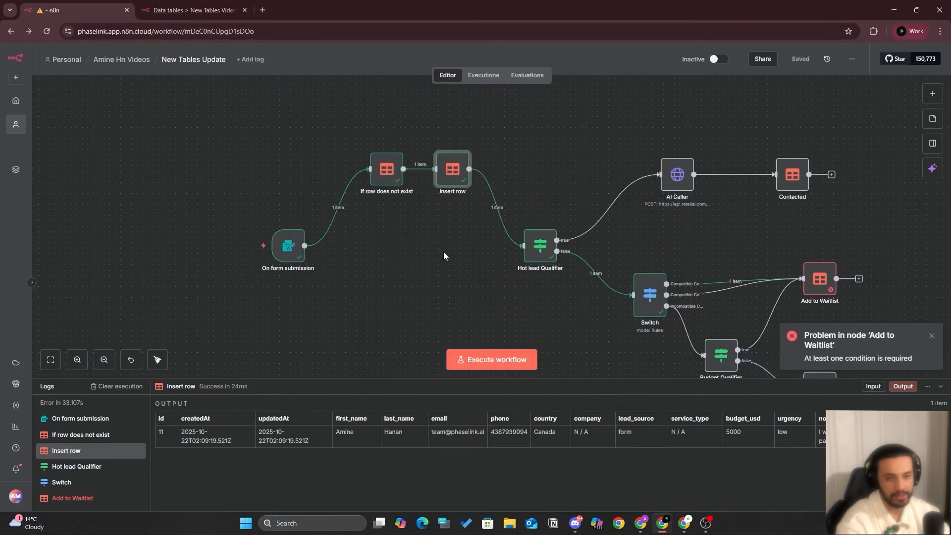
- Check the executed If row does not exist and Insert row nodes, comparing their input and output data with the mapped columns
{"action": "double_click", "coordinate": [382, 172]}
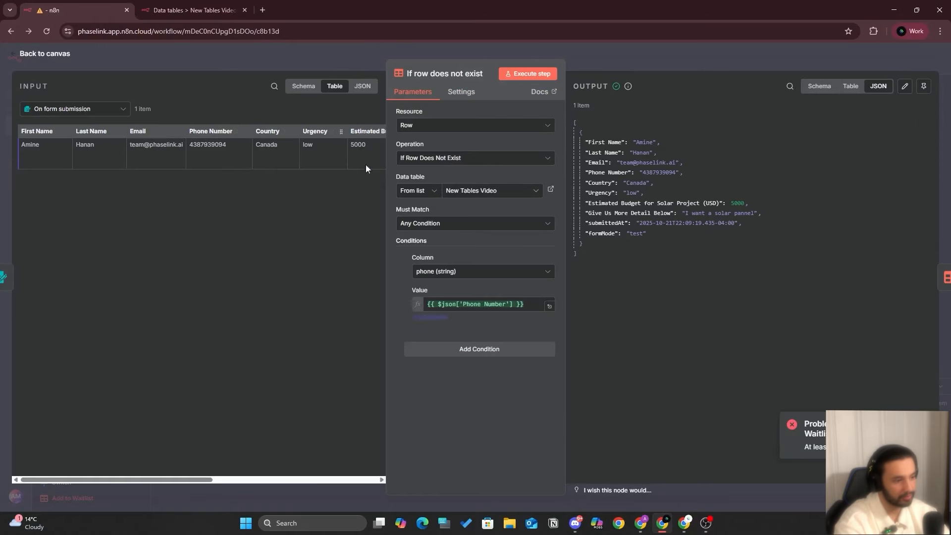
{"action": "left_click", "coordinate": [596, 64]}
{"action": "double_click", "coordinate": [447, 176]}
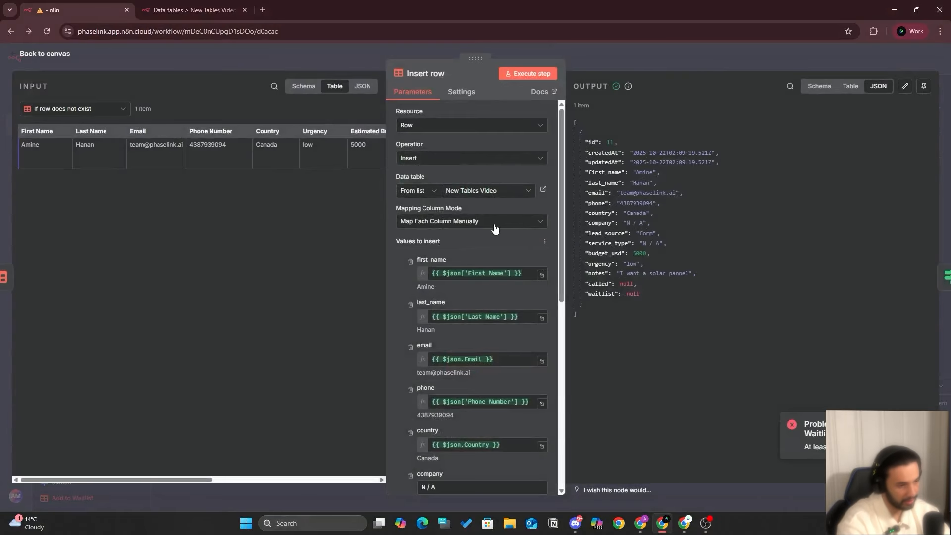
{"action": "scroll", "coordinate": [492, 225], "scroll_direction": "down", "scroll_amount": 2}
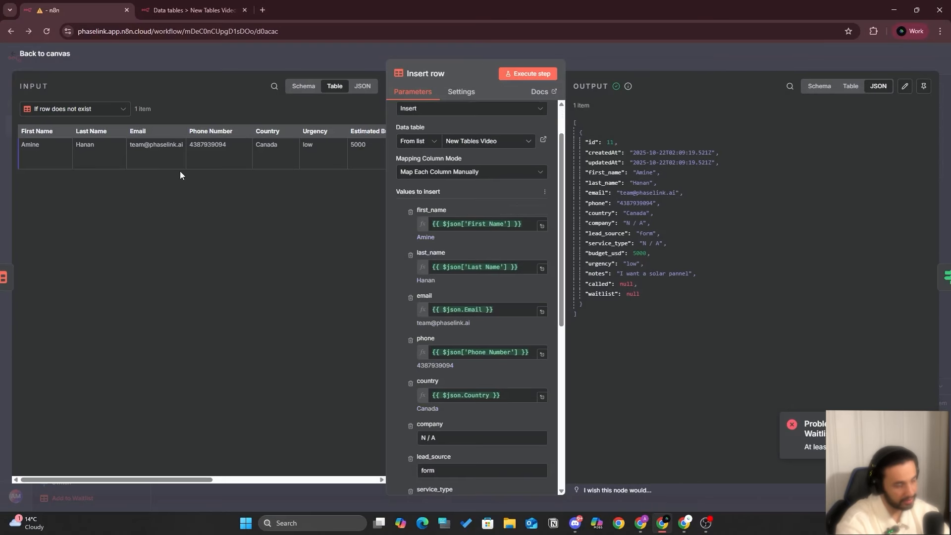
- Reload the New Tables Video data table to check for the submitted lead's row, and return to the workflow
{"action": "left_click", "coordinate": [181, 5]}
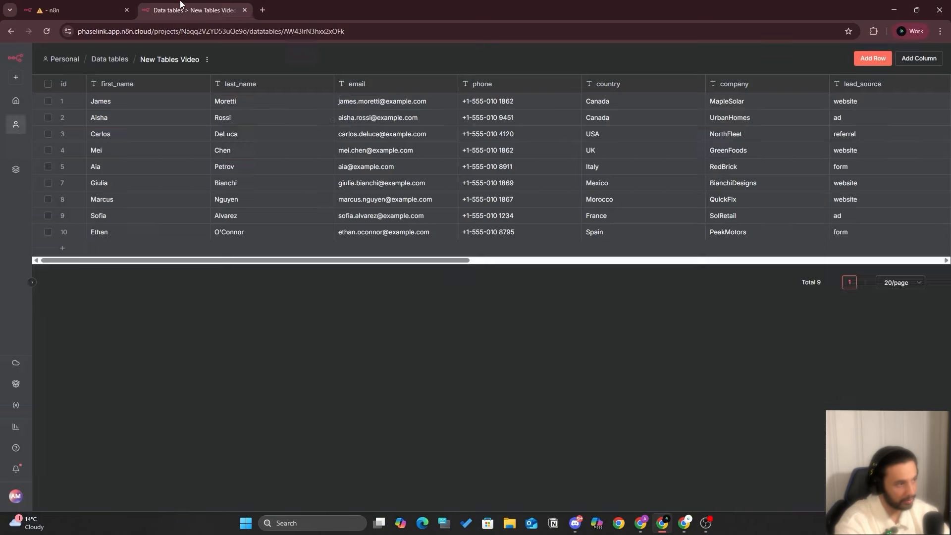
{"action": "left_click", "coordinate": [49, 30]}
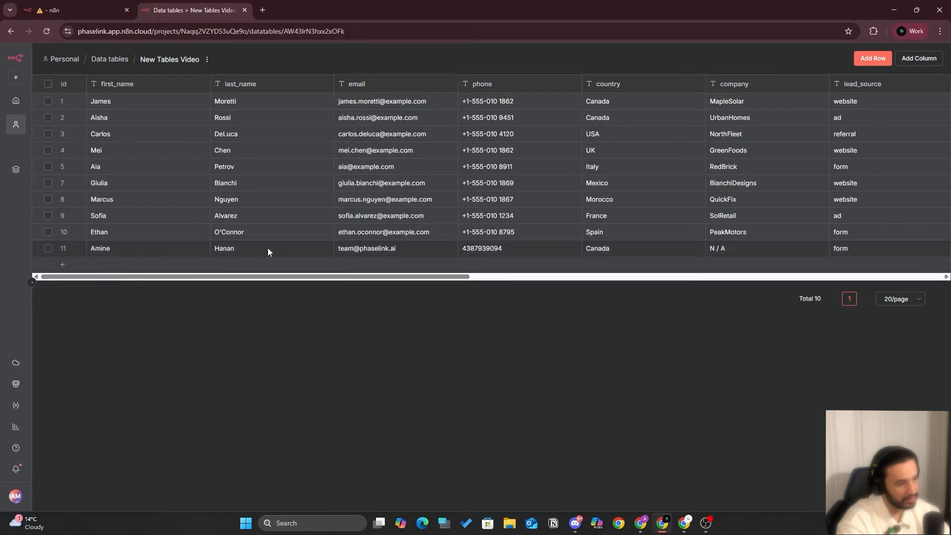
{"action": "mouse_move", "coordinate": [247, 276]}
{"action": "left_mouse_down"}
{"action": "mouse_move", "coordinate": [466, 268]}
{"action": "mouse_move", "coordinate": [232, 268]}
{"action": "left_mouse_up"}
{"action": "left_click", "coordinate": [82, 10]}
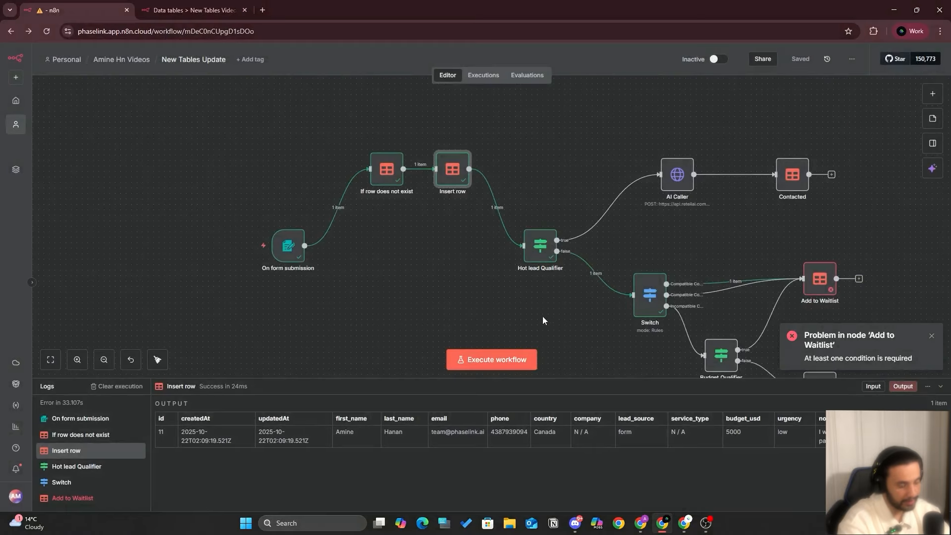
- Inspect the Hot lead Qualifier's urgency and budget conditions against its input shown as JSON
{"action": "left_click", "coordinate": [542, 316]}
{"action": "left_click_drag", "start_coordinate": [534, 315], "coordinate": [456, 281]}
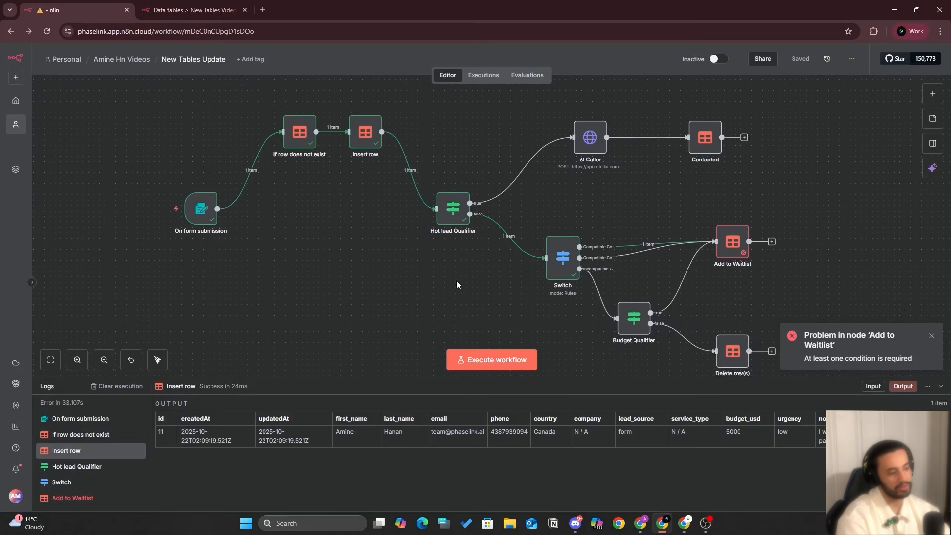
{"action": "double_click", "coordinate": [458, 210]}
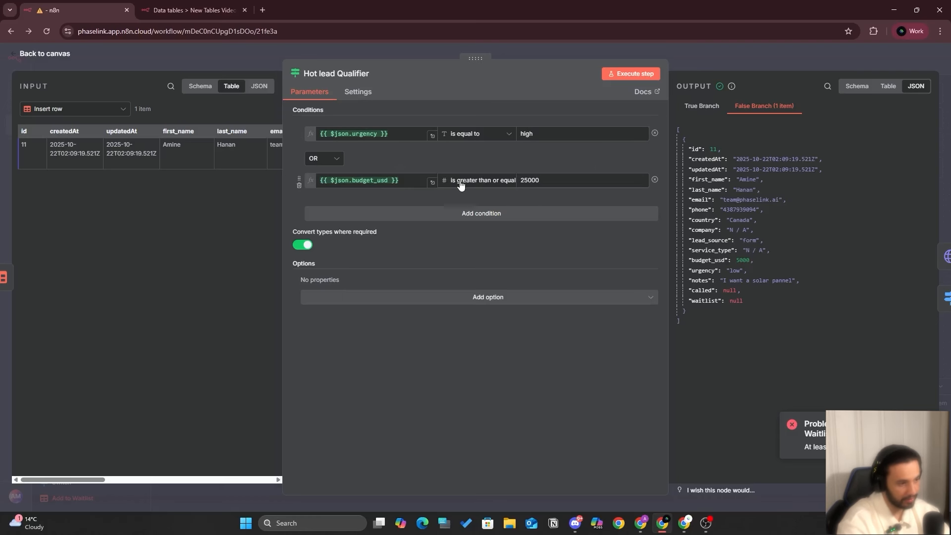
{"action": "left_click", "coordinate": [259, 86]}
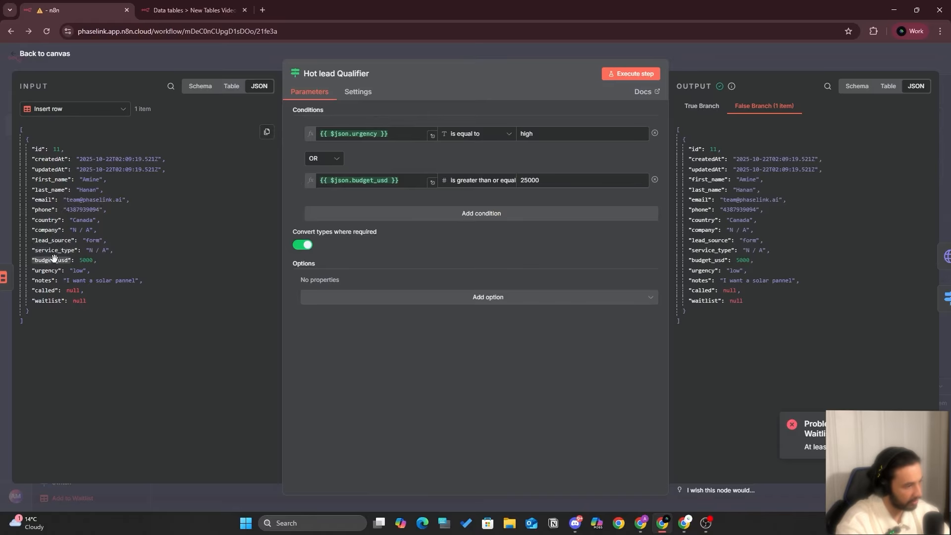
{"action": "key", "text": "Escape"}
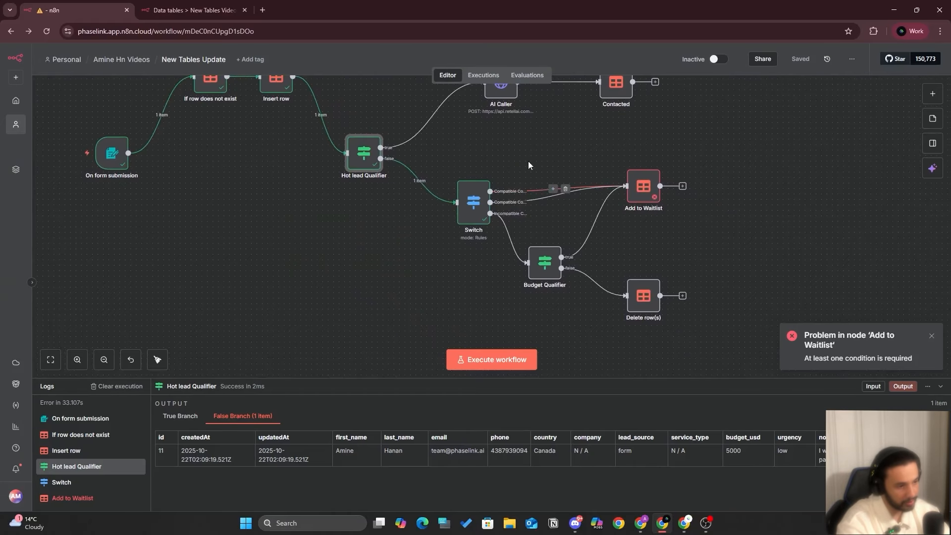
- Examine the Switch node's country routing rules and output names, relating them to the connected branches on the canvas
{"action": "left_click_drag", "start_coordinate": [528, 162], "coordinate": [460, 156]}
{"action": "double_click", "coordinate": [418, 188]}
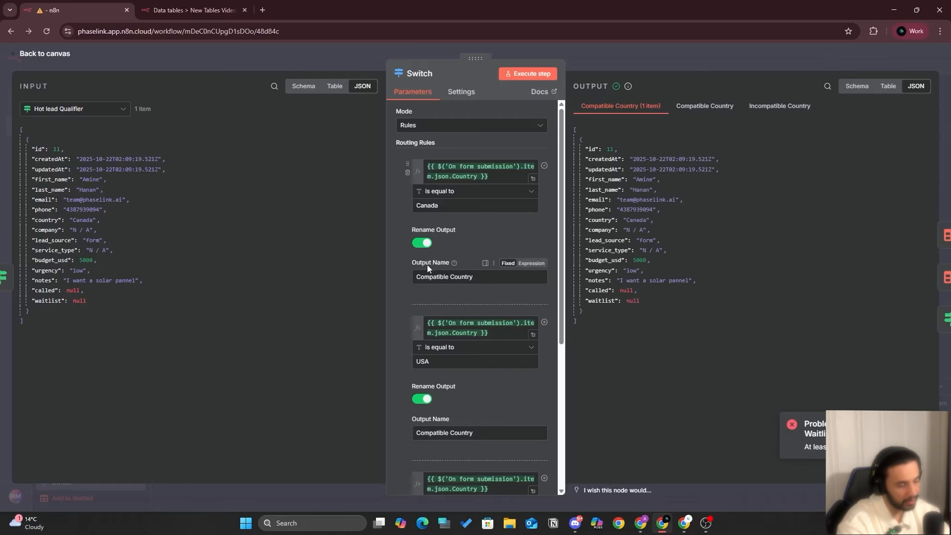
{"action": "left_click", "coordinate": [623, 58]}
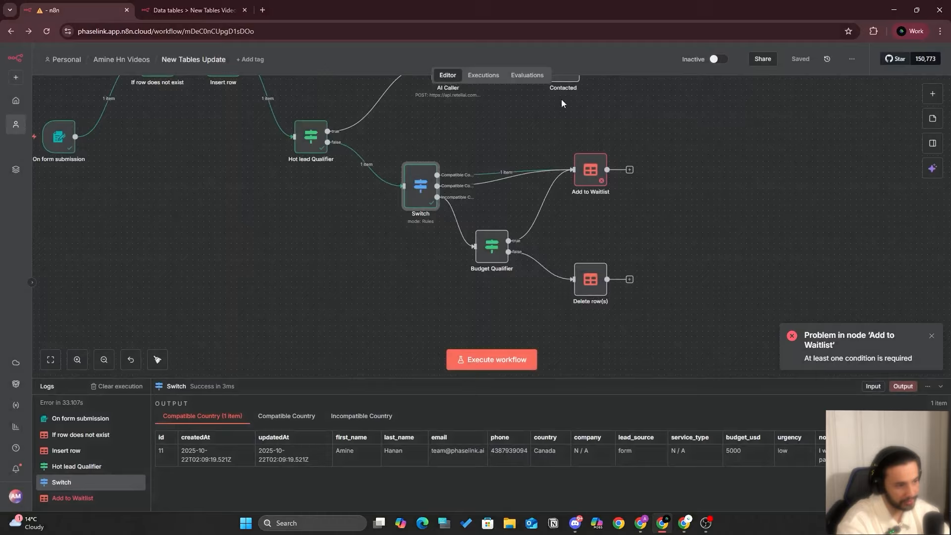
{"action": "double_click", "coordinate": [424, 198]}
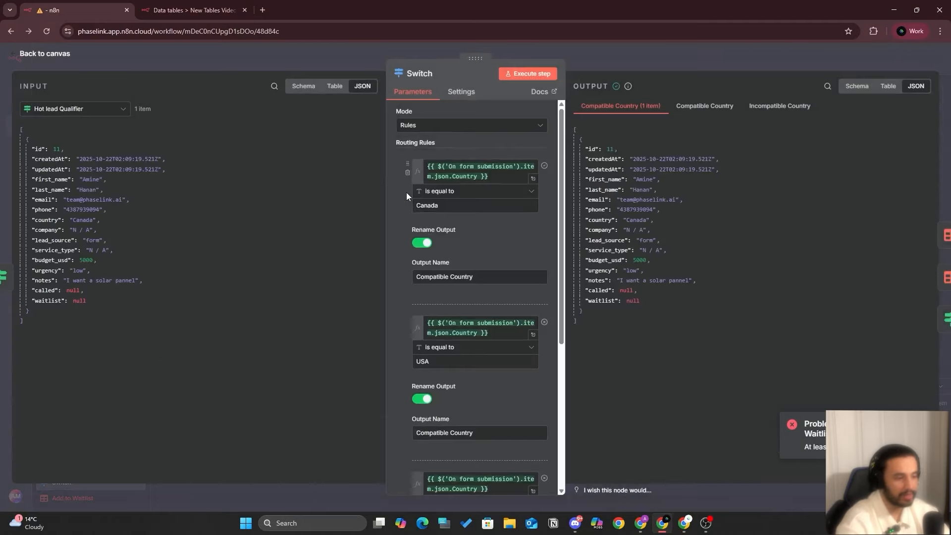
{"action": "left_click", "coordinate": [623, 58]}
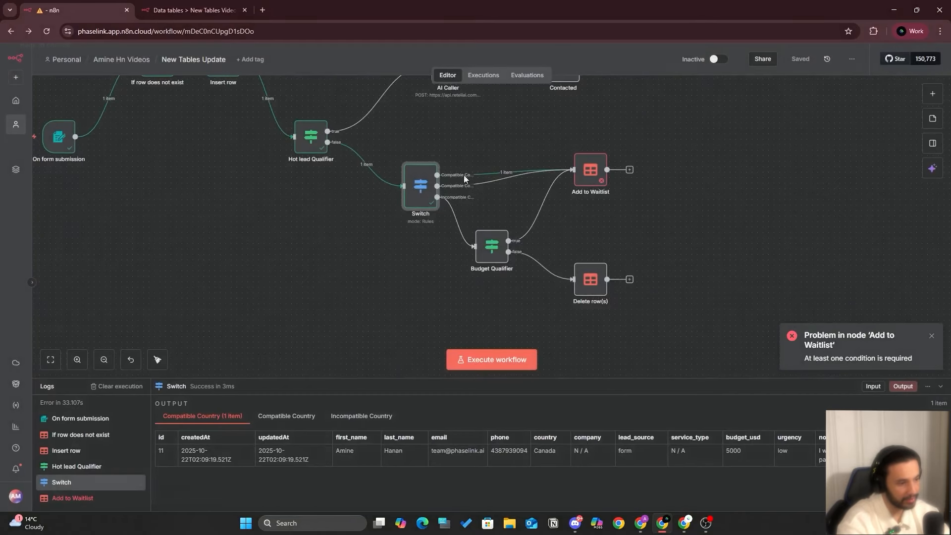
{"action": "double_click", "coordinate": [421, 187]}
{"action": "scroll", "coordinate": [468, 344], "scroll_direction": "down", "scroll_amount": 5}
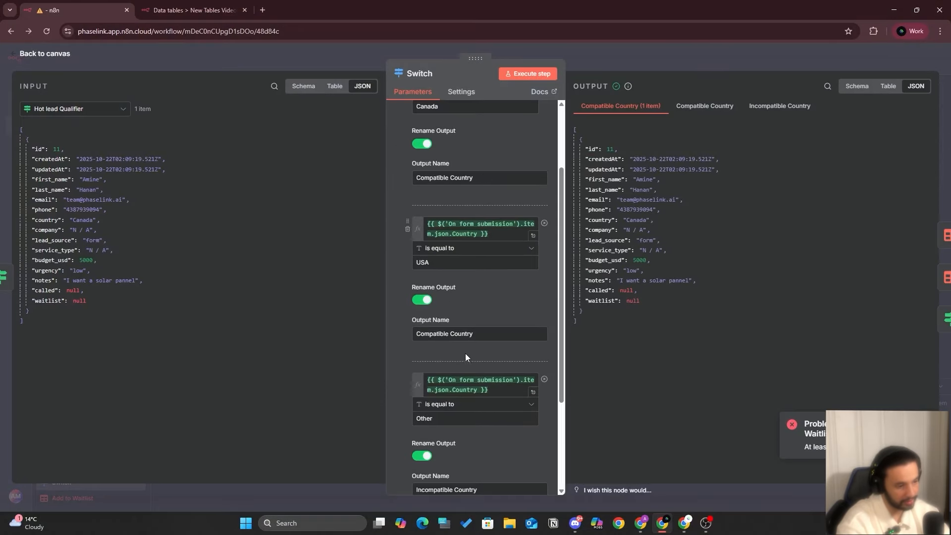
{"action": "key", "text": "Escape"}
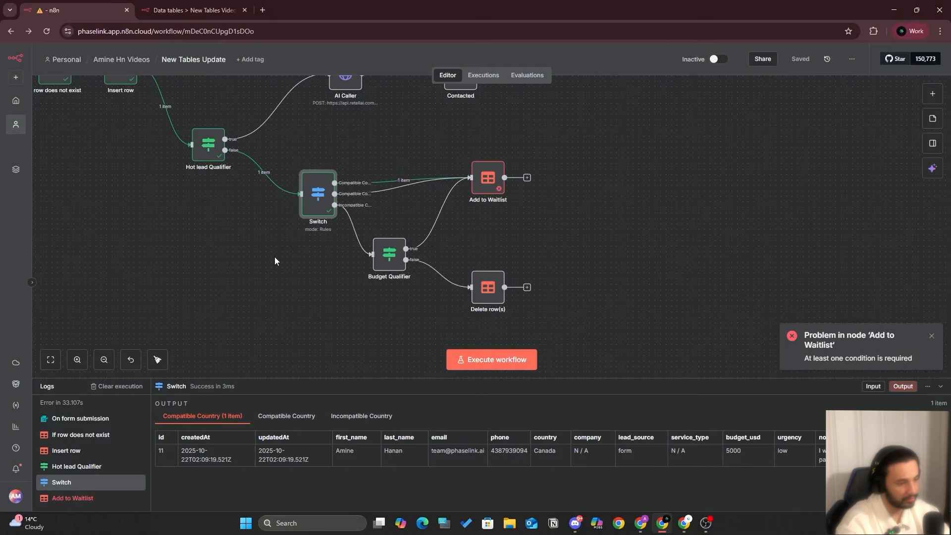
{"action": "double_click", "coordinate": [327, 188]}
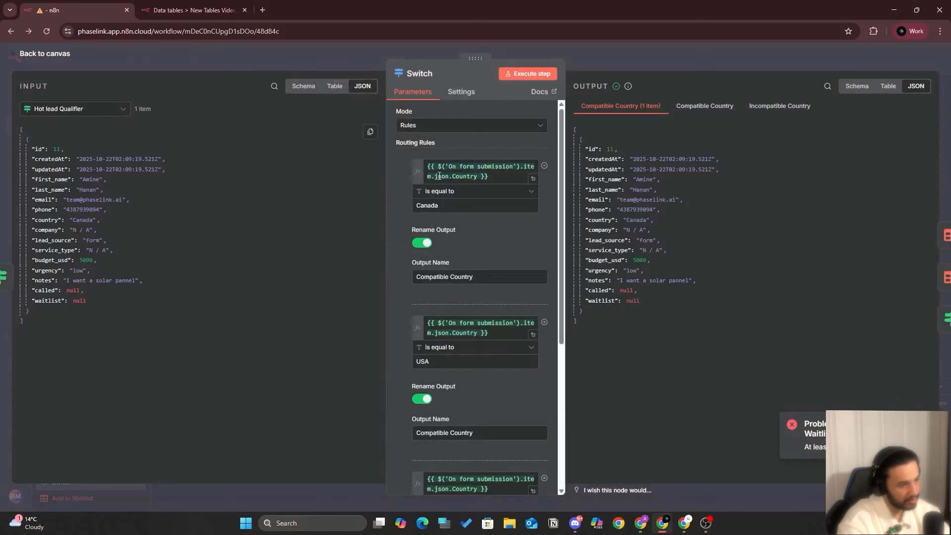
{"action": "key", "text": "Escape"}
- Add a condition to the Add to Waitlist node matching the phone column as Equals {{ $json.phone }}
{"action": "double_click", "coordinate": [484, 170]}
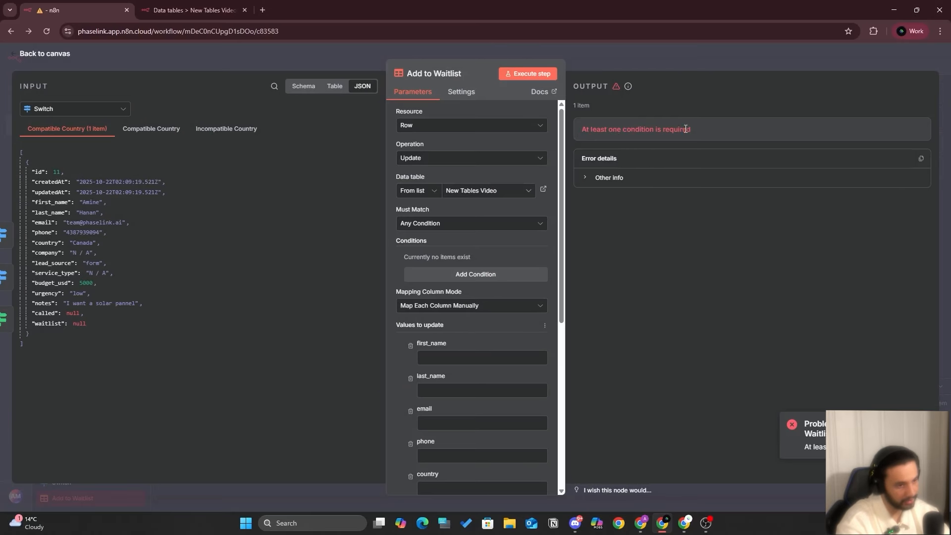
{"action": "left_click", "coordinate": [462, 275]}
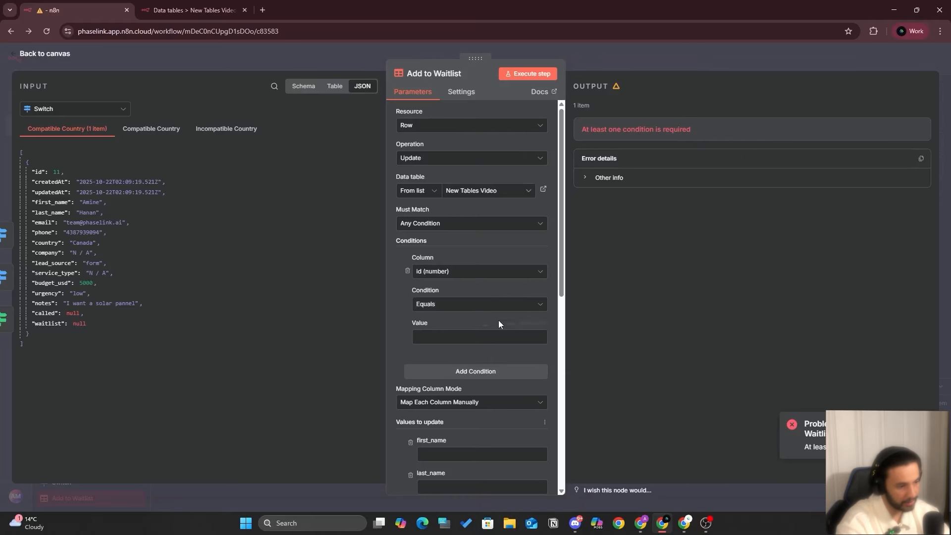
{"action": "left_click", "coordinate": [456, 275]}
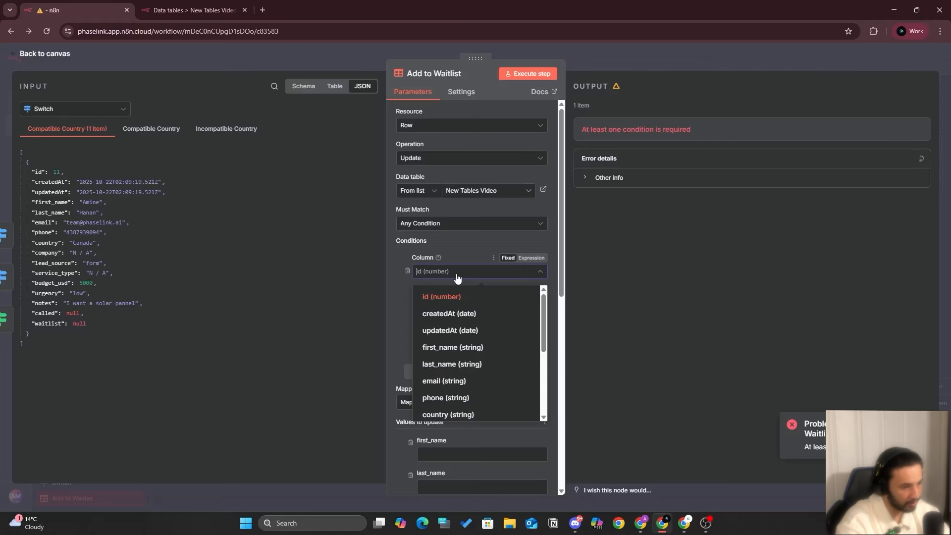
{"action": "left_click", "coordinate": [445, 397]}
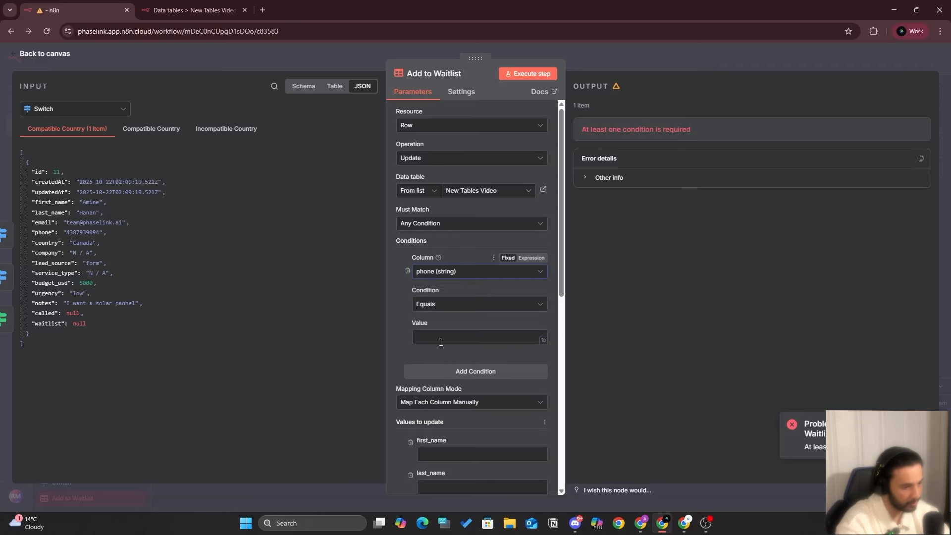
{"action": "left_click", "coordinate": [441, 338]}
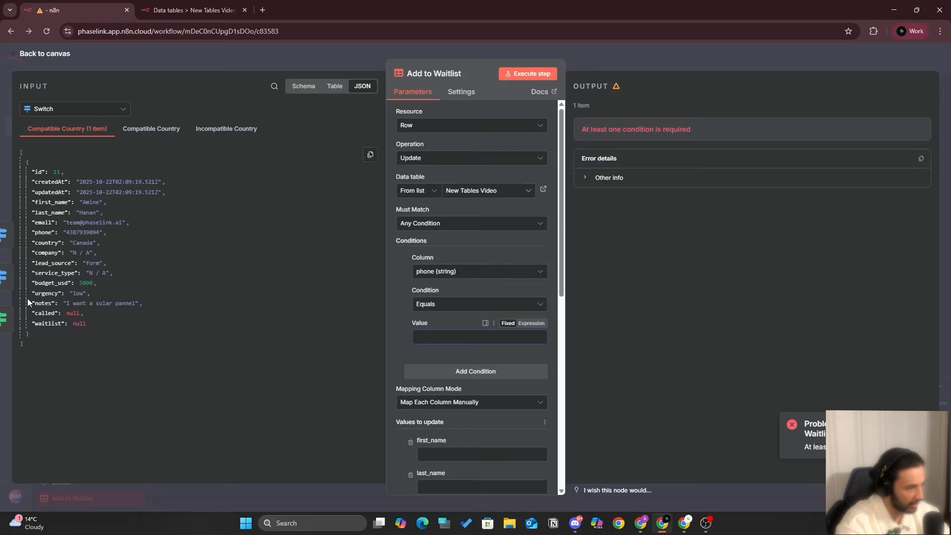
{"action": "left_click_drag", "start_coordinate": [43, 232], "coordinate": [426, 335]}
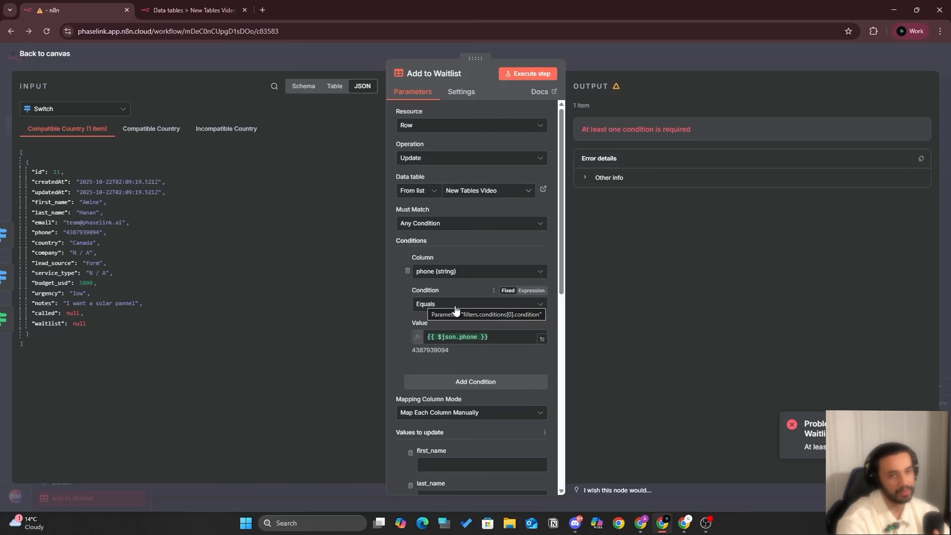
- Execute the Add to Waitlist node and review its column values to update alongside the output
{"action": "left_click", "coordinate": [526, 75]}
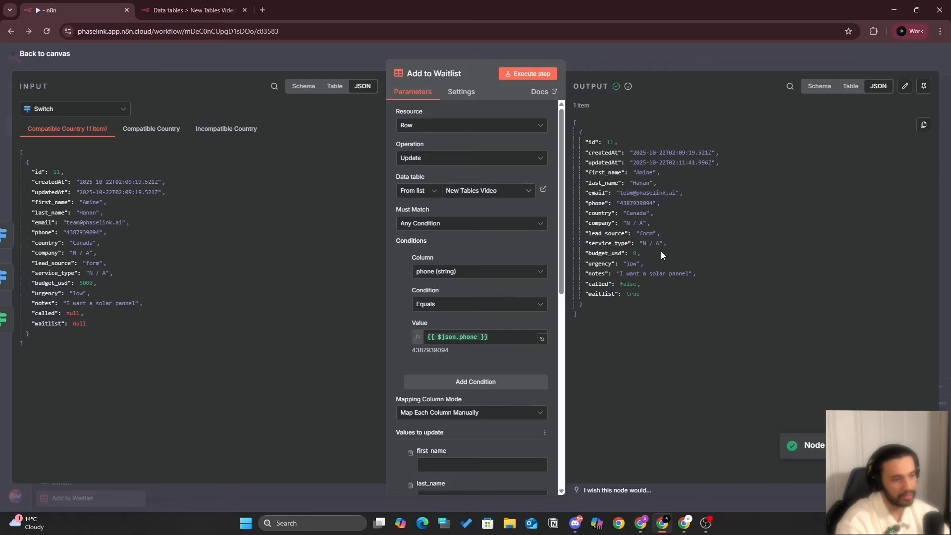
{"action": "key", "text": "Escape"}
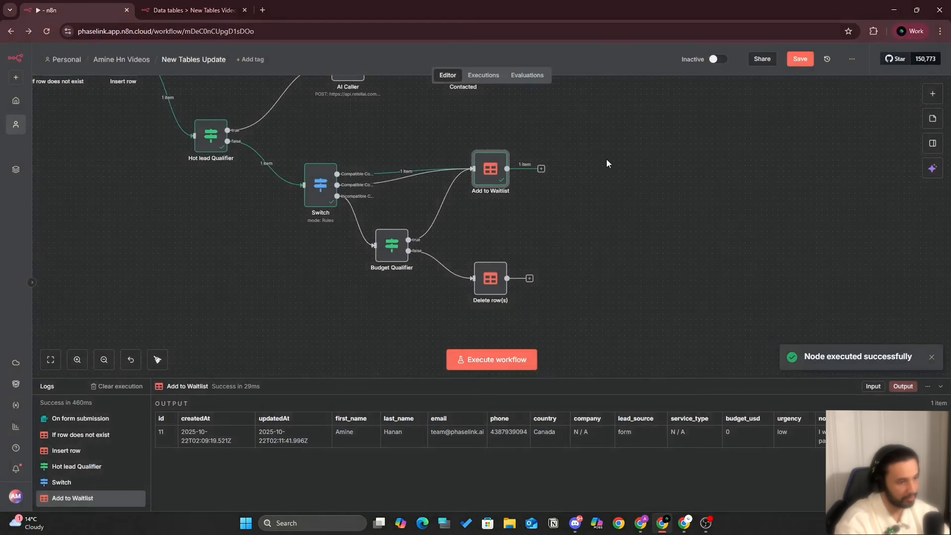
{"action": "double_click", "coordinate": [490, 170]}
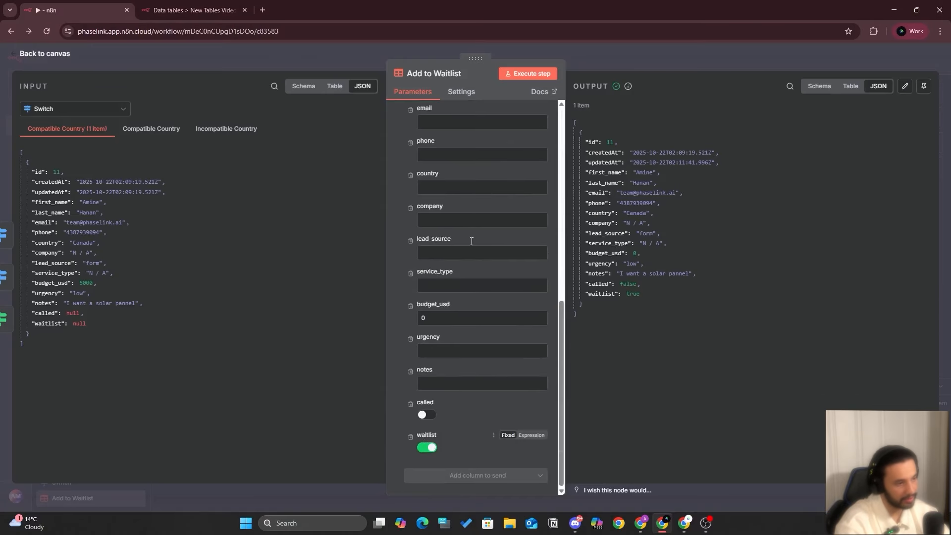
- Reload the New Tables Video data table, check the new lead's called and waitlist columns, and return to the workflow
{"action": "left_click", "coordinate": [191, 9]}
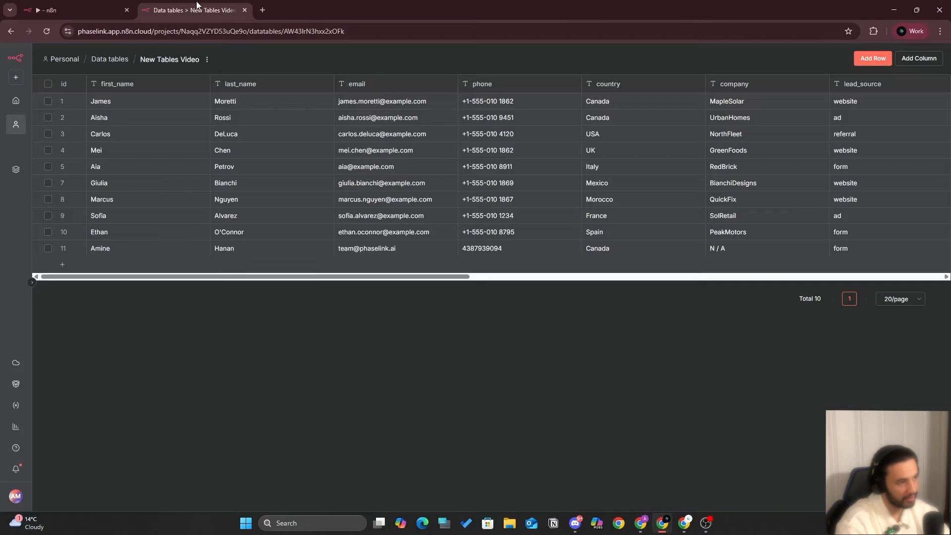
{"action": "left_click", "coordinate": [50, 30]}
{"action": "left_click_drag", "start_coordinate": [319, 276], "coordinate": [791, 262]}
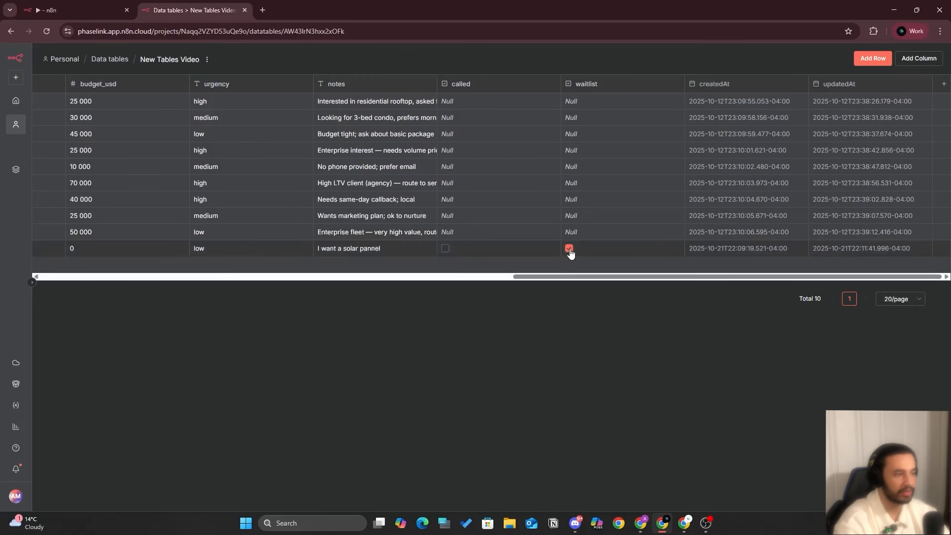
{"action": "left_click", "coordinate": [102, 10]}
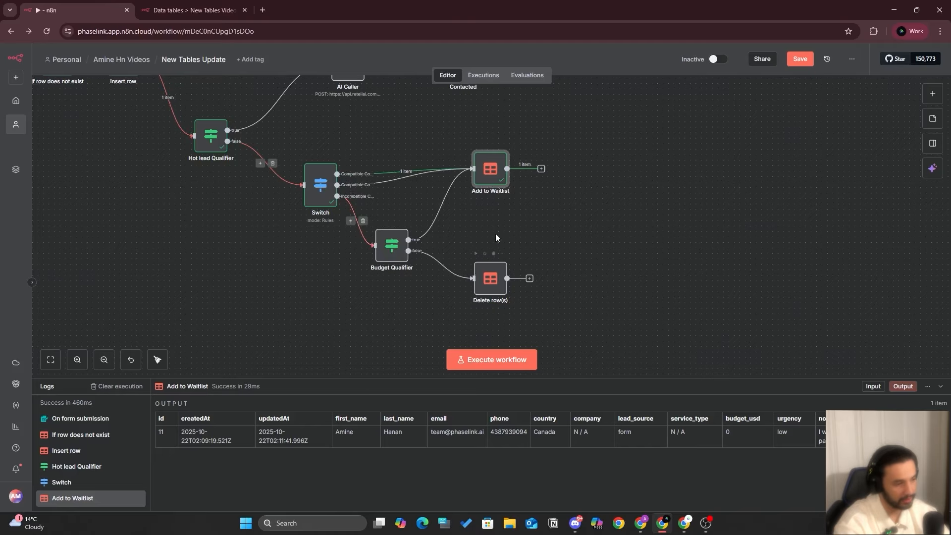
- Open the AI Caller node on the hot-lead branch to examine its HTTP request method, URL and authentication
{"action": "left_click_drag", "start_coordinate": [495, 234], "coordinate": [642, 199]}
{"action": "left_click_drag", "start_coordinate": [473, 297], "coordinate": [346, 348]}
{"action": "left_click_drag", "start_coordinate": [280, 282], "coordinate": [260, 326]}
{"action": "scroll", "coordinate": [281, 246], "scroll_direction": "up", "scroll_amount": 3}
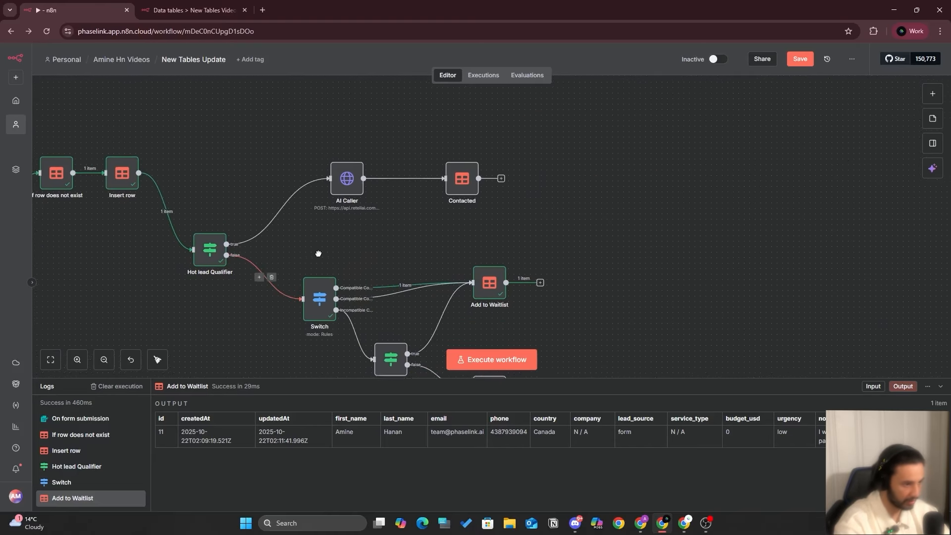
{"action": "scroll", "coordinate": [355, 302], "scroll_direction": "down", "scroll_amount": 3}
{"action": "scroll", "coordinate": [347, 247], "scroll_direction": "up", "scroll_amount": 2}
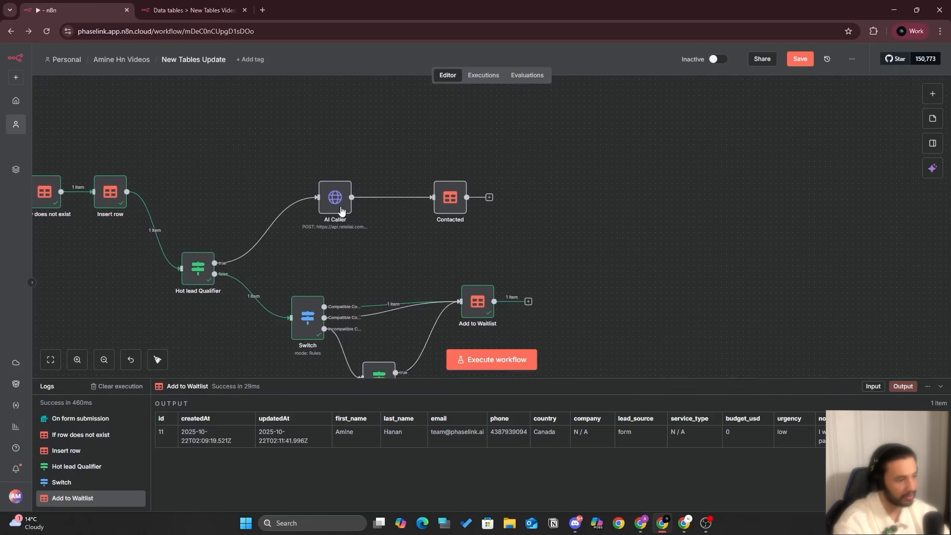
{"action": "double_click", "coordinate": [341, 204]}
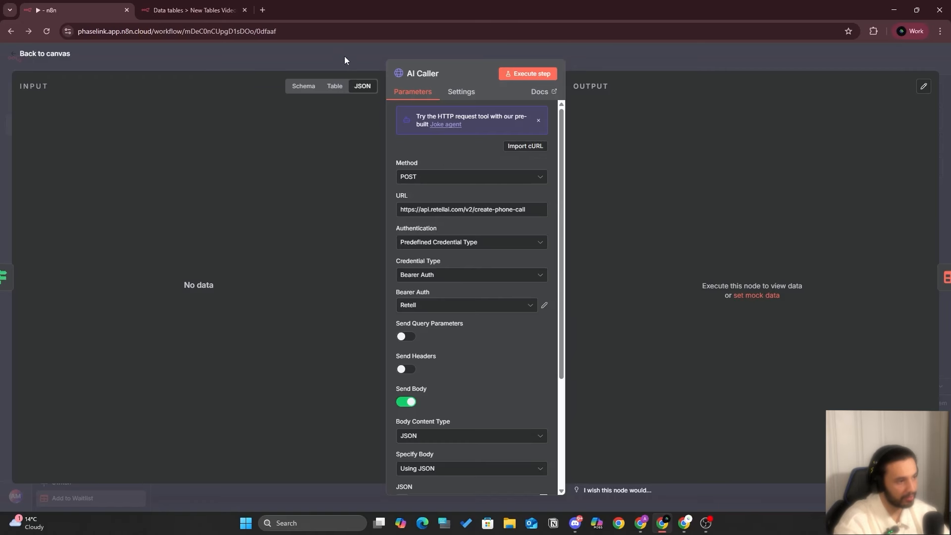
- Visit the Retell AI website in a new browser tab and return to the AI Caller node
{"action": "left_click", "coordinate": [262, 10]}
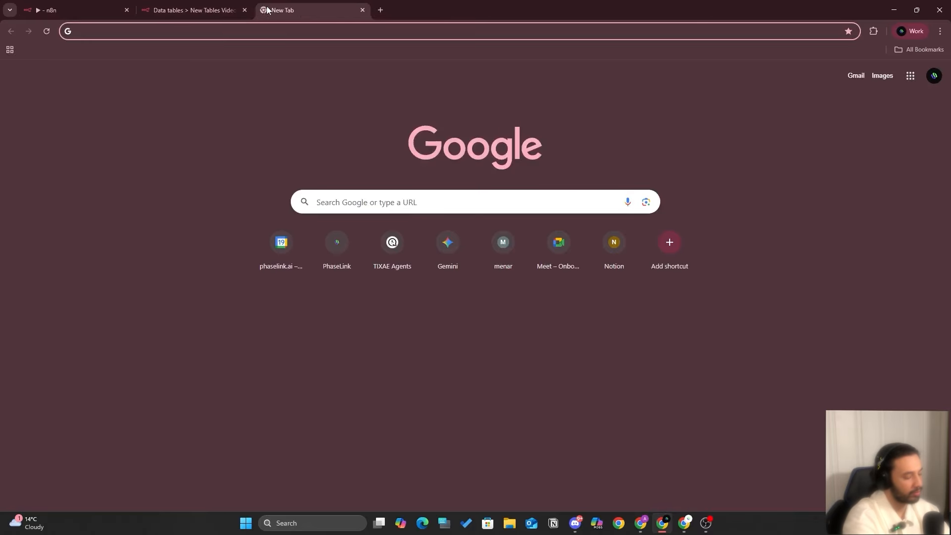
{"action": "type", "text": "Aretell AI"}
{"action": "key", "text": "Return"}
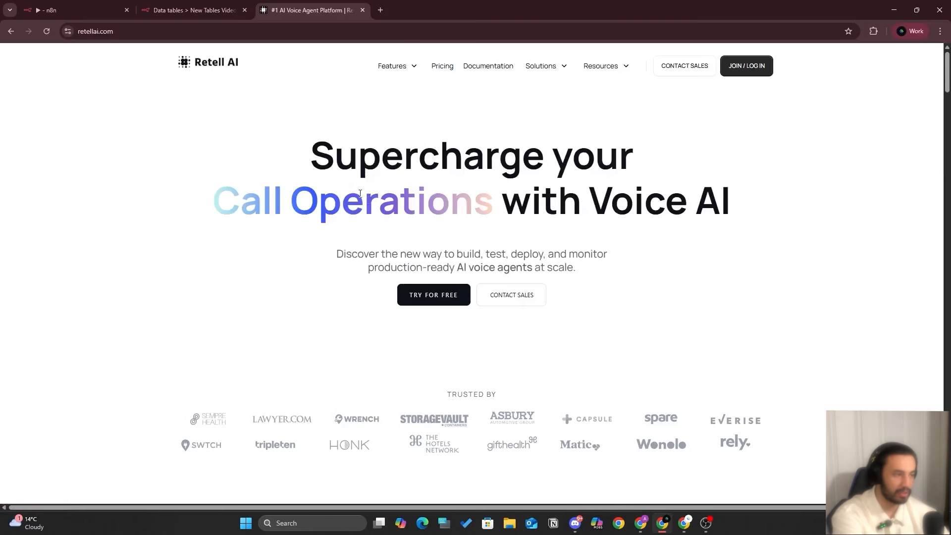
{"action": "left_click", "coordinate": [74, 10]}
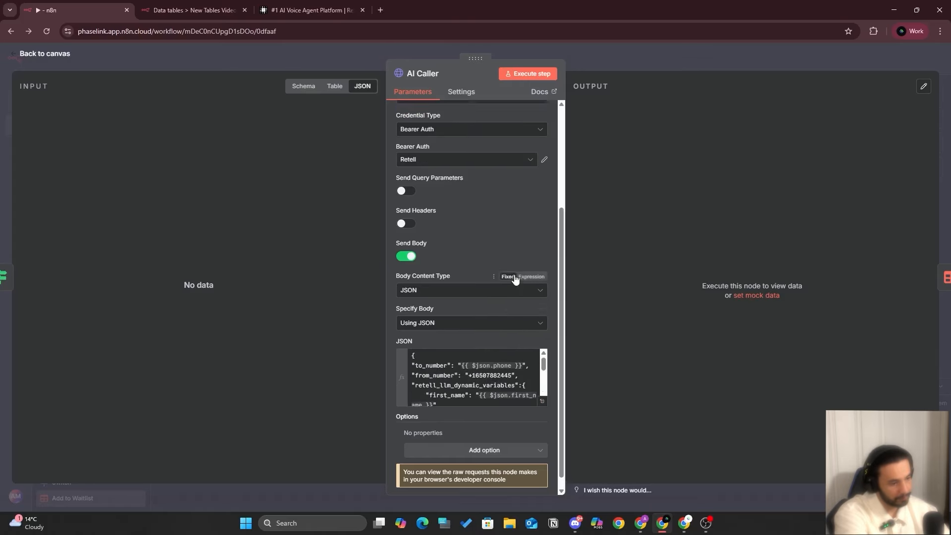
- Examine the AI Caller's JSON body in the expanded expression view, including its phone numbers and dynamic lead variables, and return to the canvas
{"action": "scroll", "coordinate": [517, 287], "scroll_direction": "up", "scroll_amount": 3}
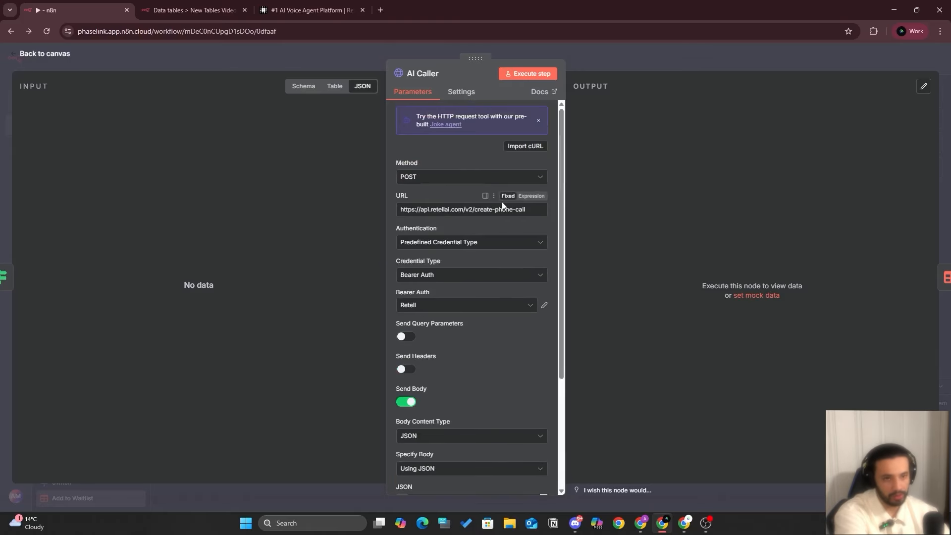
{"action": "scroll", "coordinate": [513, 278], "scroll_direction": "down", "scroll_amount": 3}
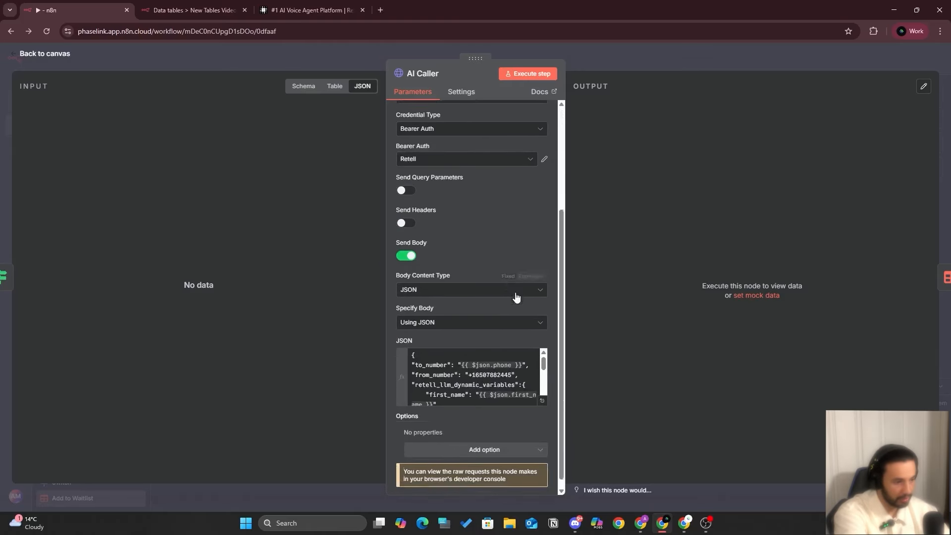
{"action": "left_click", "coordinate": [542, 400]}
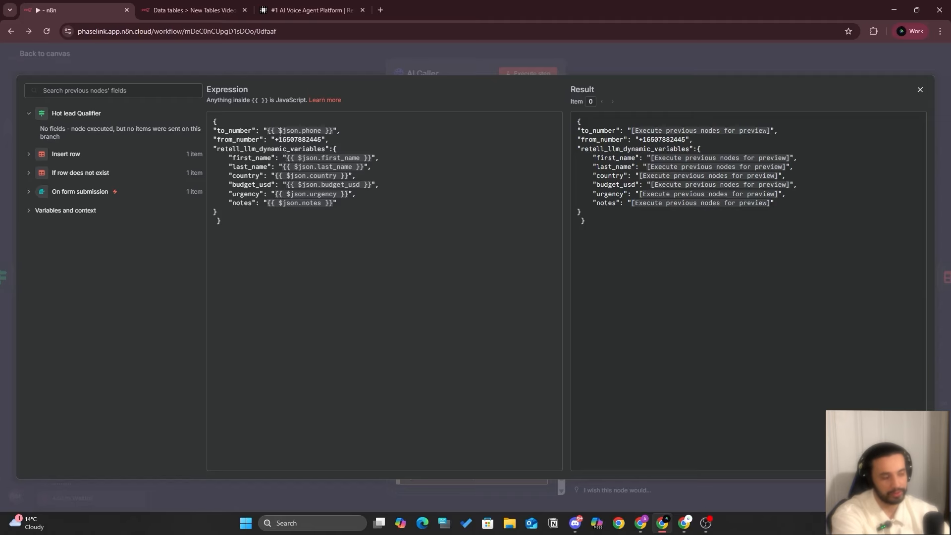
{"action": "left_click", "coordinate": [276, 69]}
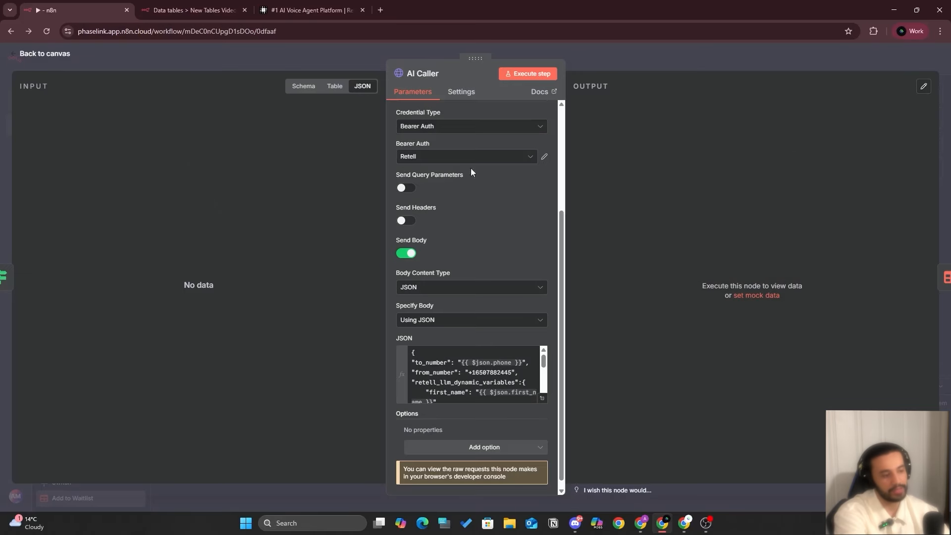
{"action": "left_click", "coordinate": [626, 48]}
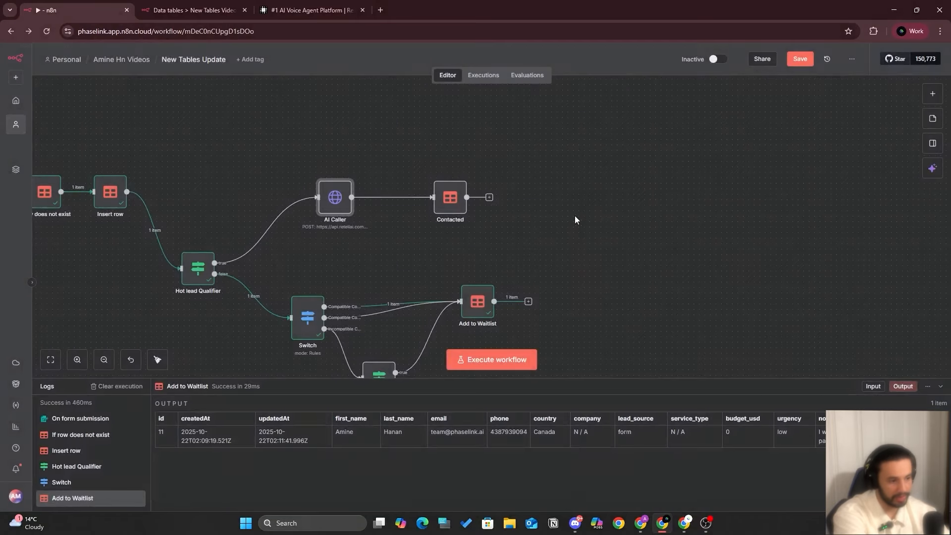
- Inspect the Delete row(s) node's target table and budget_usd condition, and return to the canvas
{"action": "left_click_drag", "start_coordinate": [554, 254], "coordinate": [592, 147]}
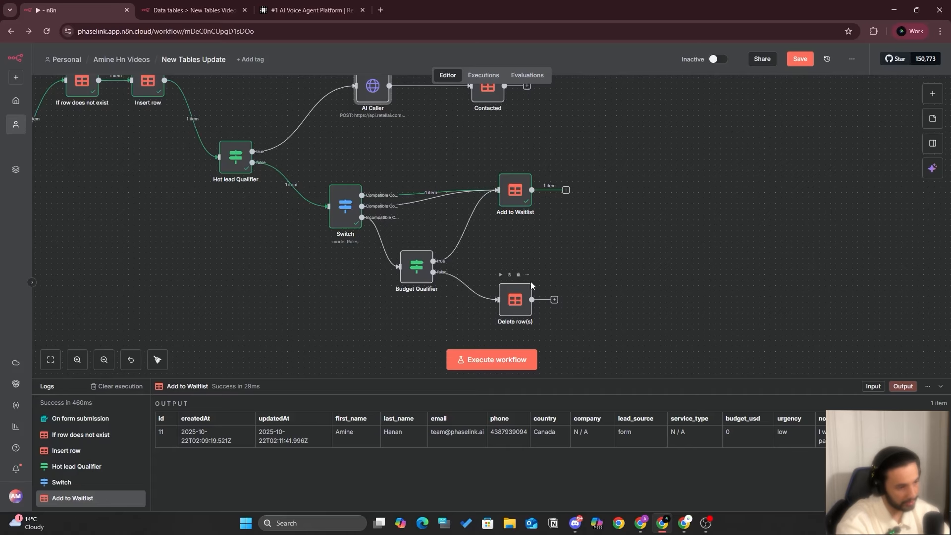
{"action": "left_click_drag", "start_coordinate": [418, 325], "coordinate": [407, 262]}
{"action": "left_click", "coordinate": [507, 241]}
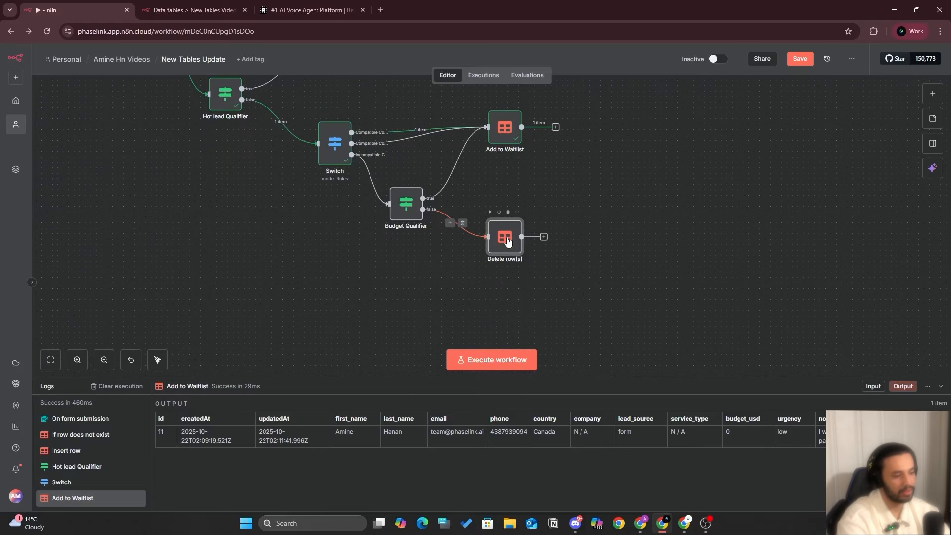
{"action": "double_click", "coordinate": [507, 240]}
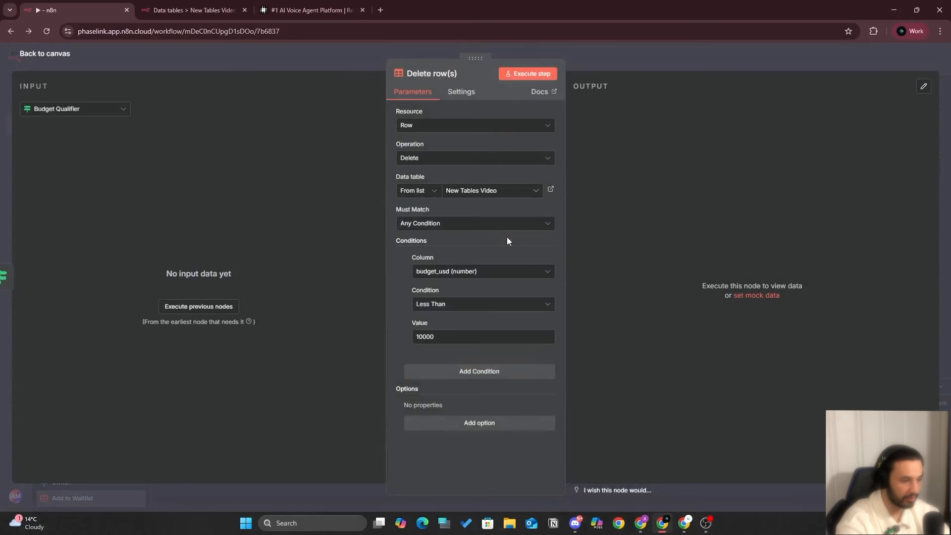
{"action": "left_click", "coordinate": [575, 58]}
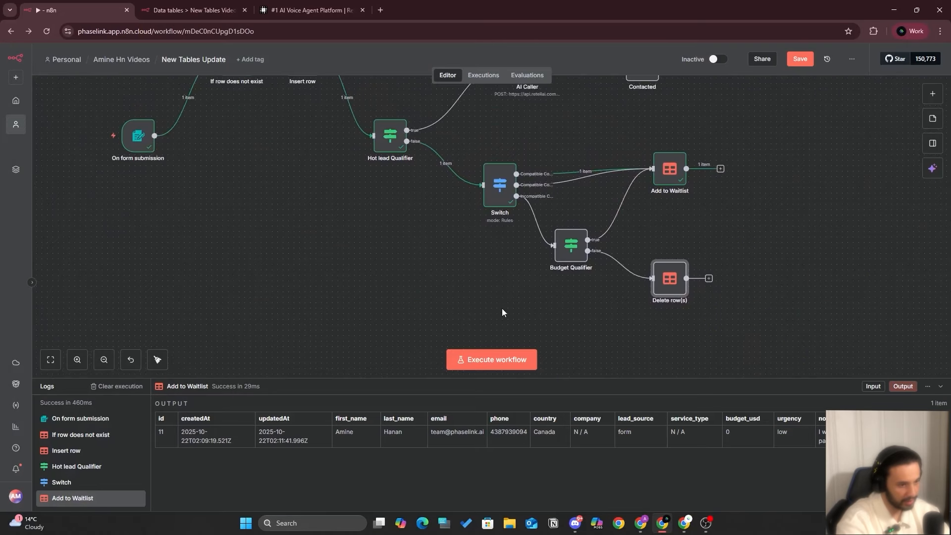
- Check the Switch node's Incompatible Country rule and the Budget Qualifier's budget condition that follows it
{"action": "double_click", "coordinate": [506, 193]}
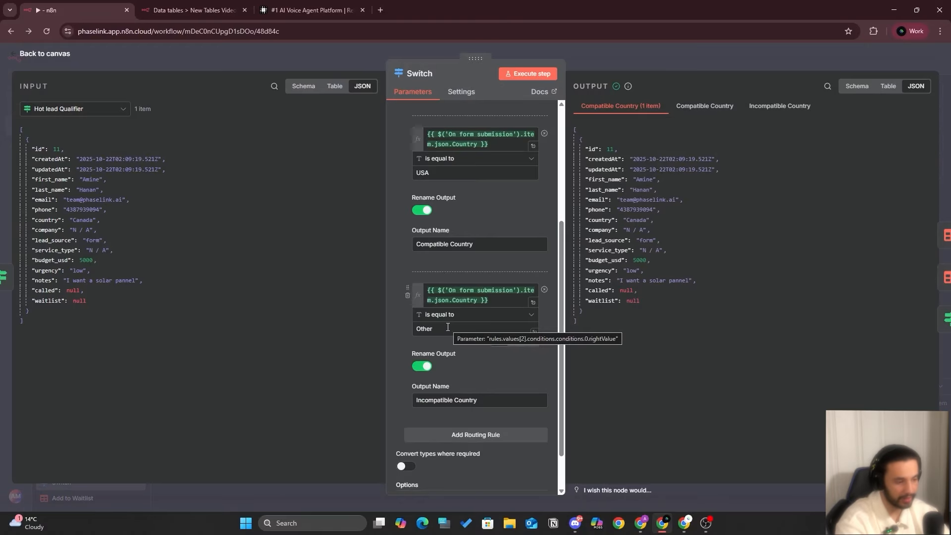
{"action": "left_click", "coordinate": [610, 59]}
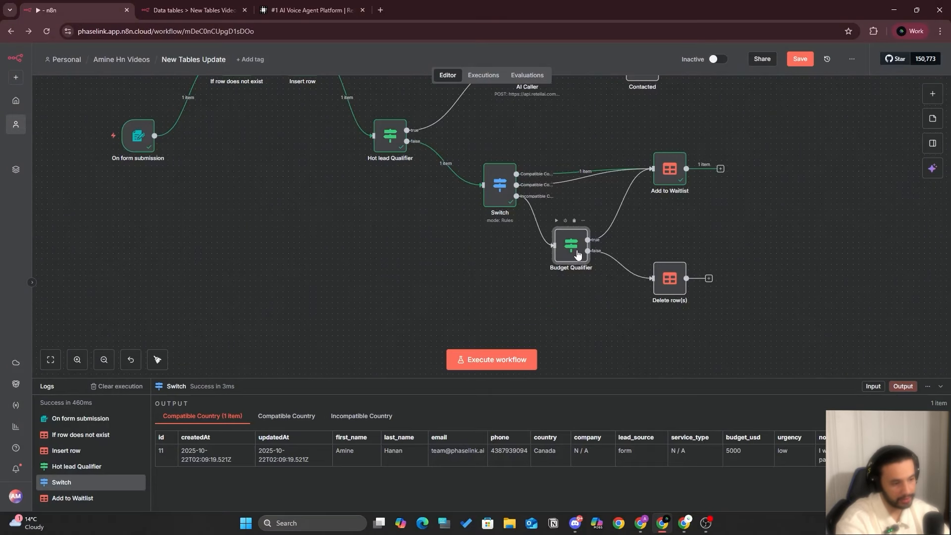
{"action": "double_click", "coordinate": [578, 254]}
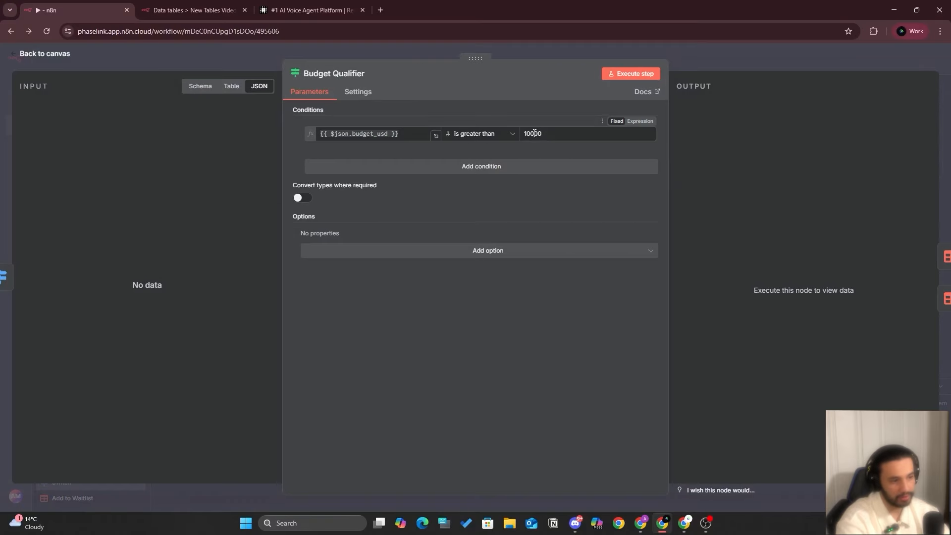
{"action": "left_click", "coordinate": [575, 52]}
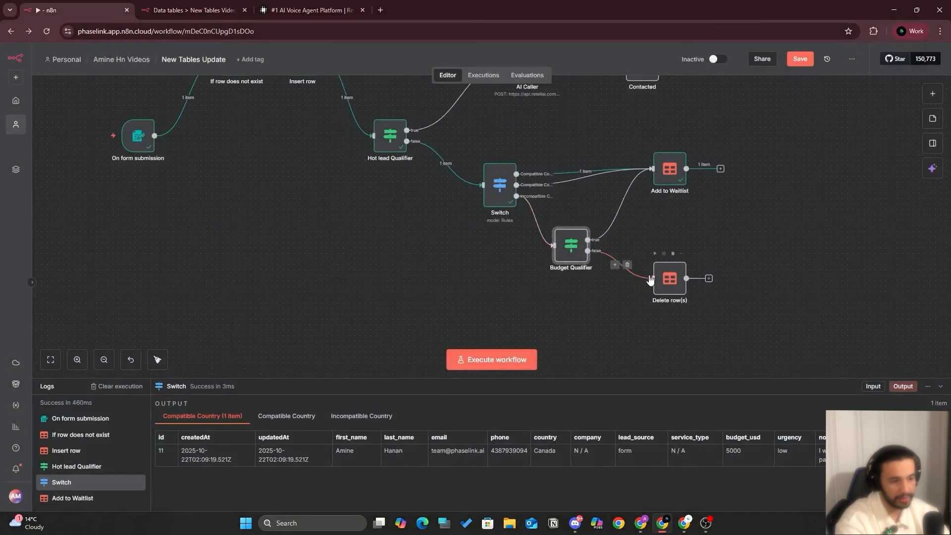
- Revisit the Delete row(s) node, compare it with the country and budget columns in the data table, and return to the canvas
{"action": "double_click", "coordinate": [673, 283]}
{"action": "left_click", "coordinate": [161, 5]}
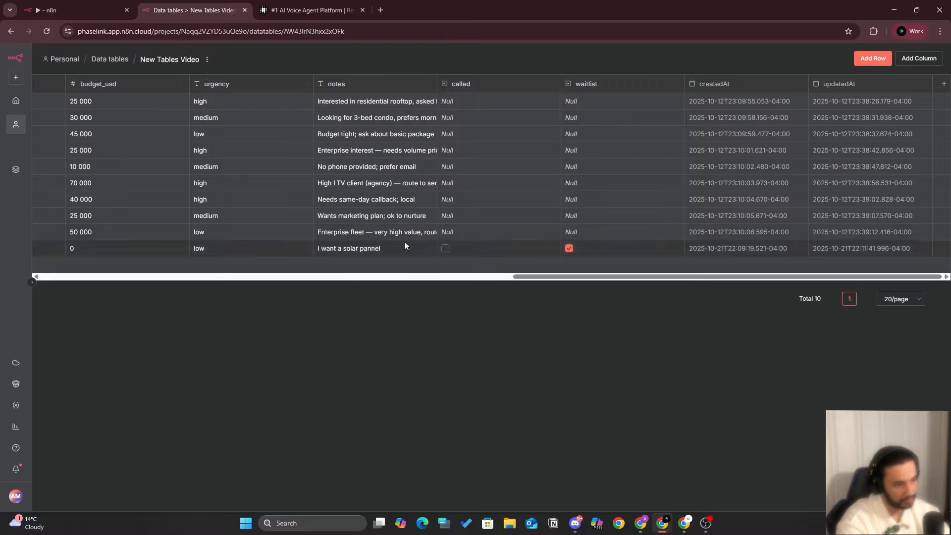
{"action": "left_click_drag", "start_coordinate": [578, 281], "coordinate": [284, 221]}
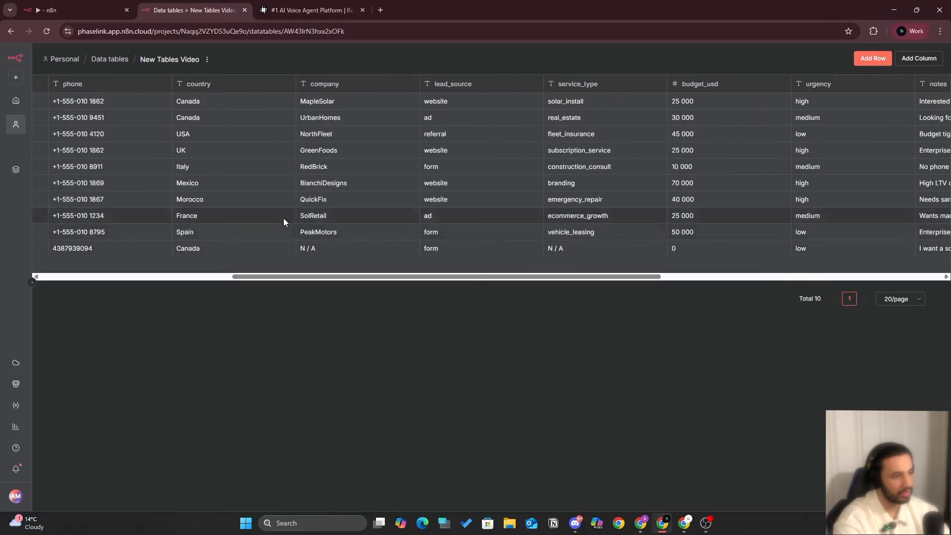
{"action": "left_click", "coordinate": [99, 10]}
{"action": "left_click", "coordinate": [403, 58]}
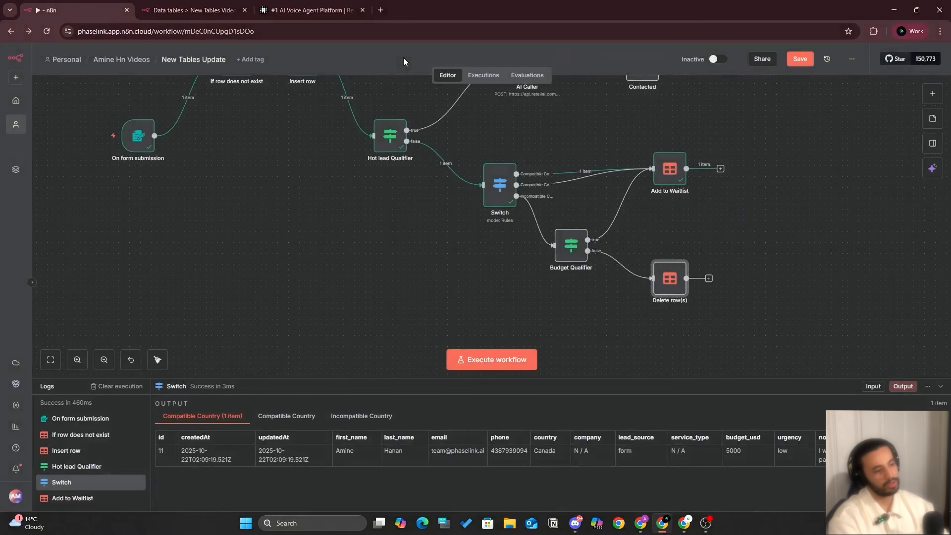